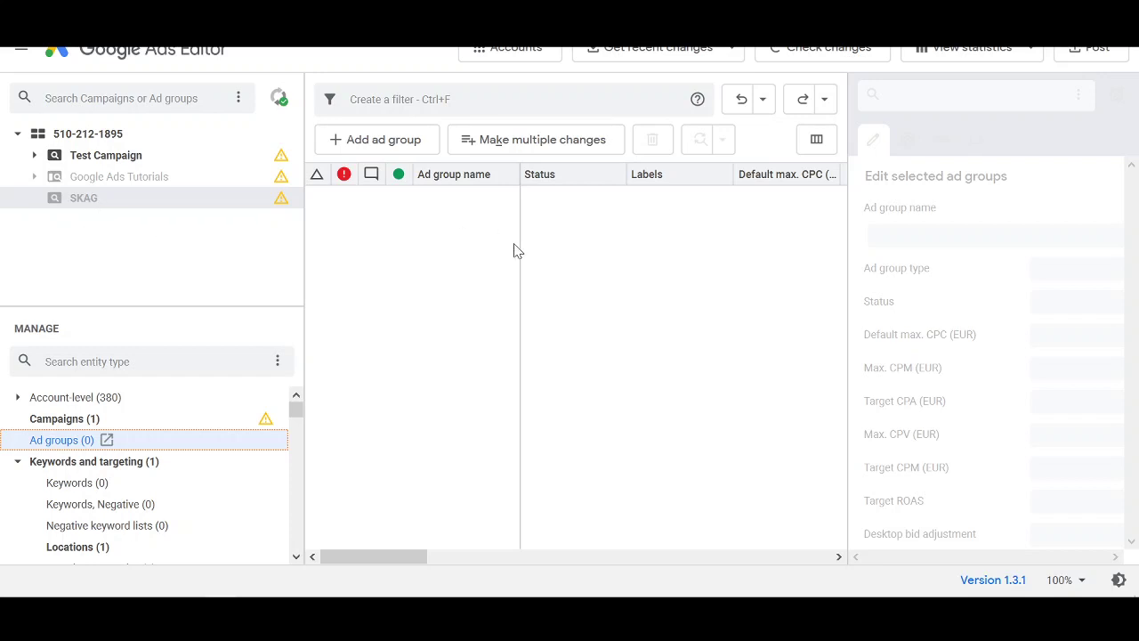
Delete the blank top row of the keyword sheet and copy keyword column A
left_click(509, 142)
key("alt+Tab")
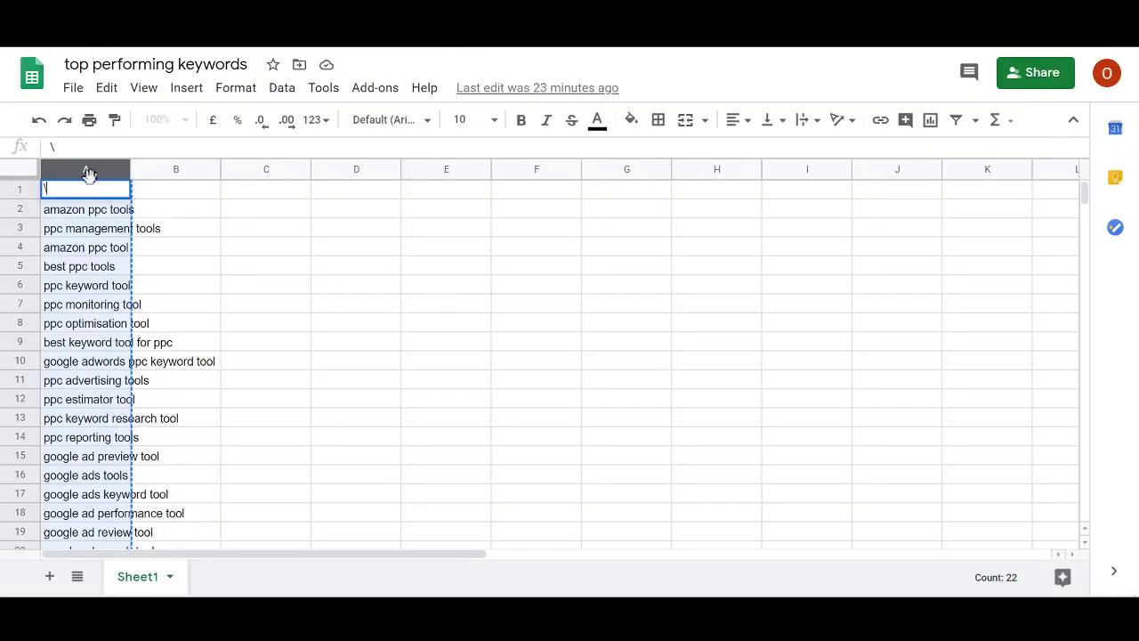
right_click(19, 194)
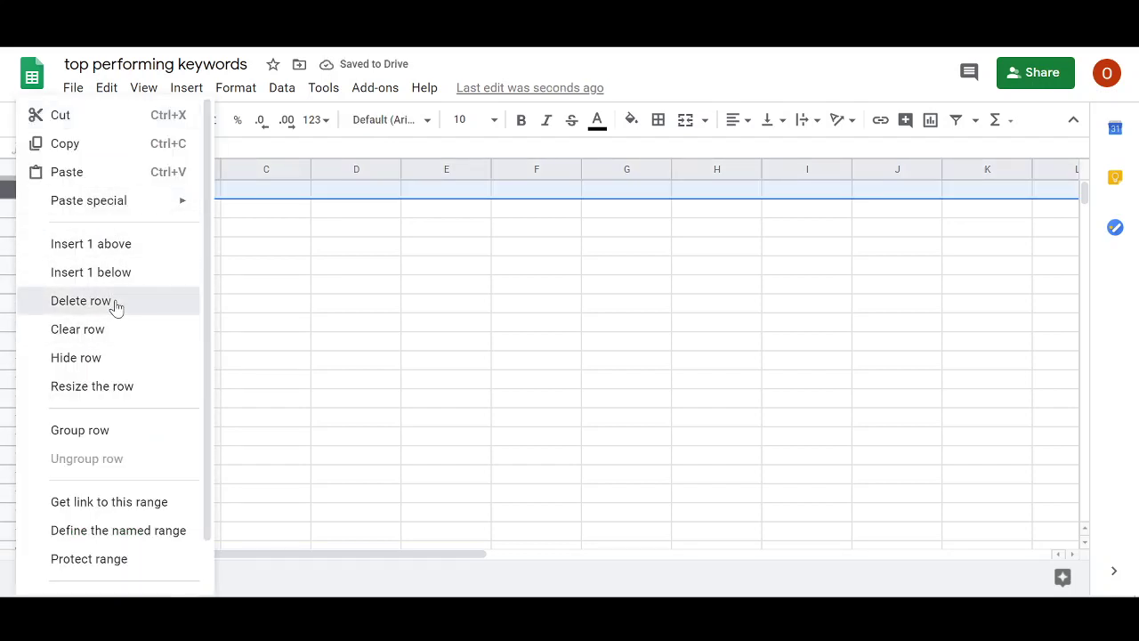
left_click(271, 272)
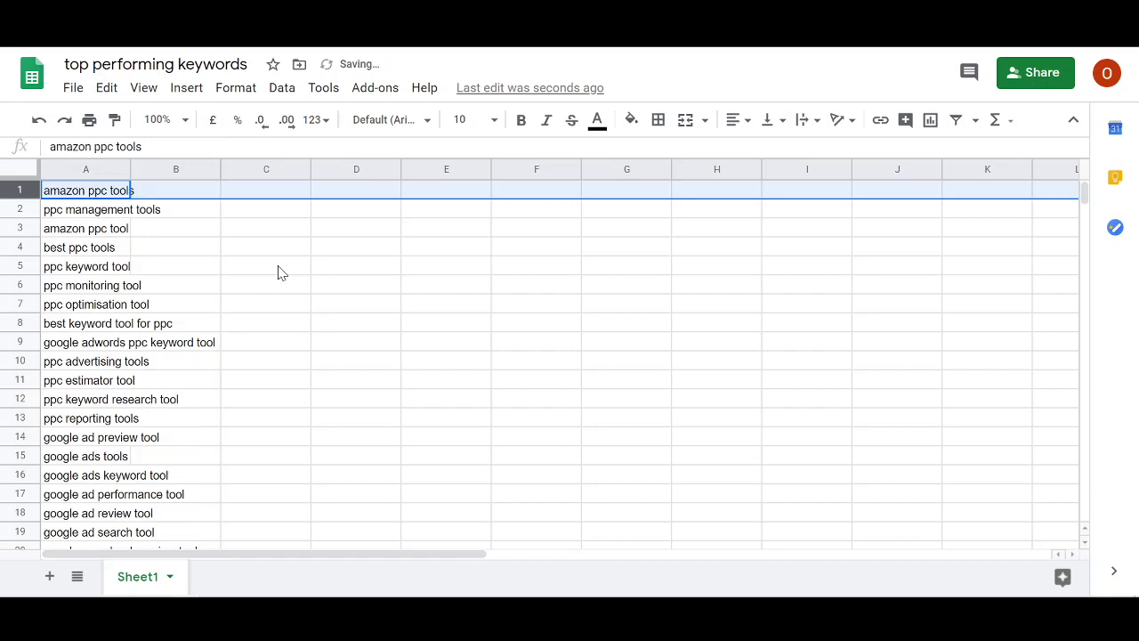
left_click(104, 171)
key("ctrl+c")
key("alt+Tab")
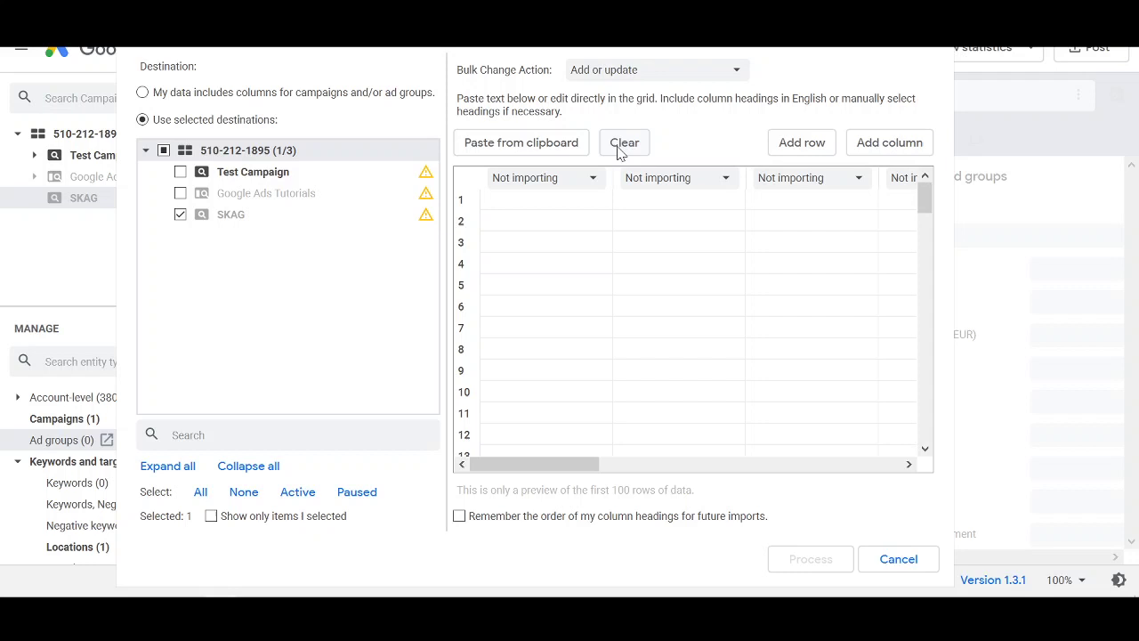
Paste the 21 copied keywords as ad group names in SKAG and finish the import
left_click(557, 138)
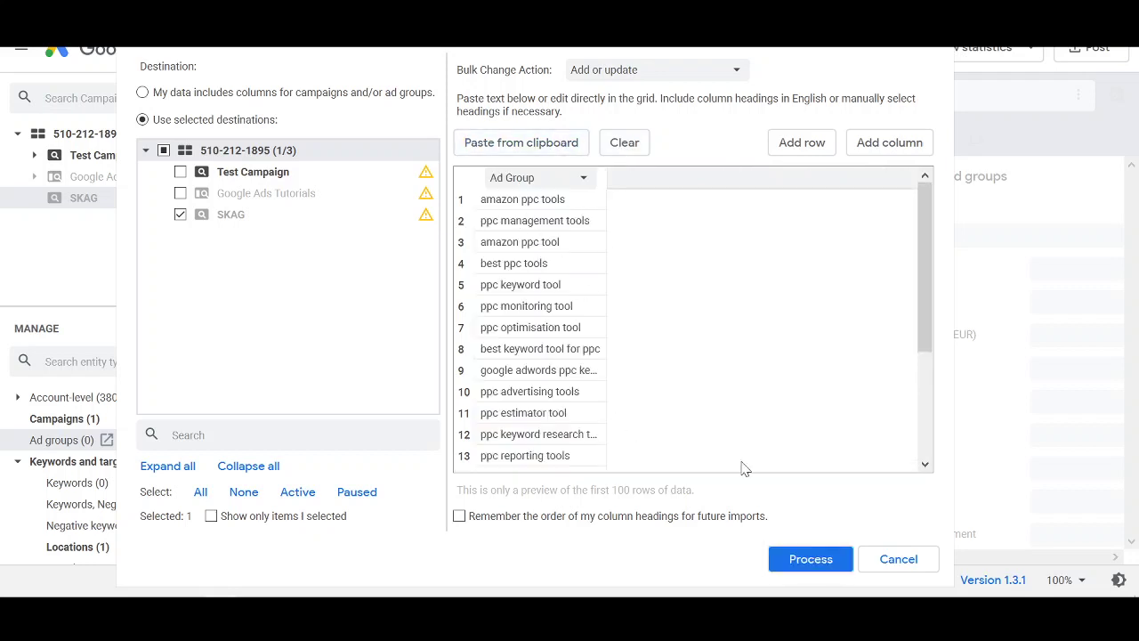
left_click(813, 559)
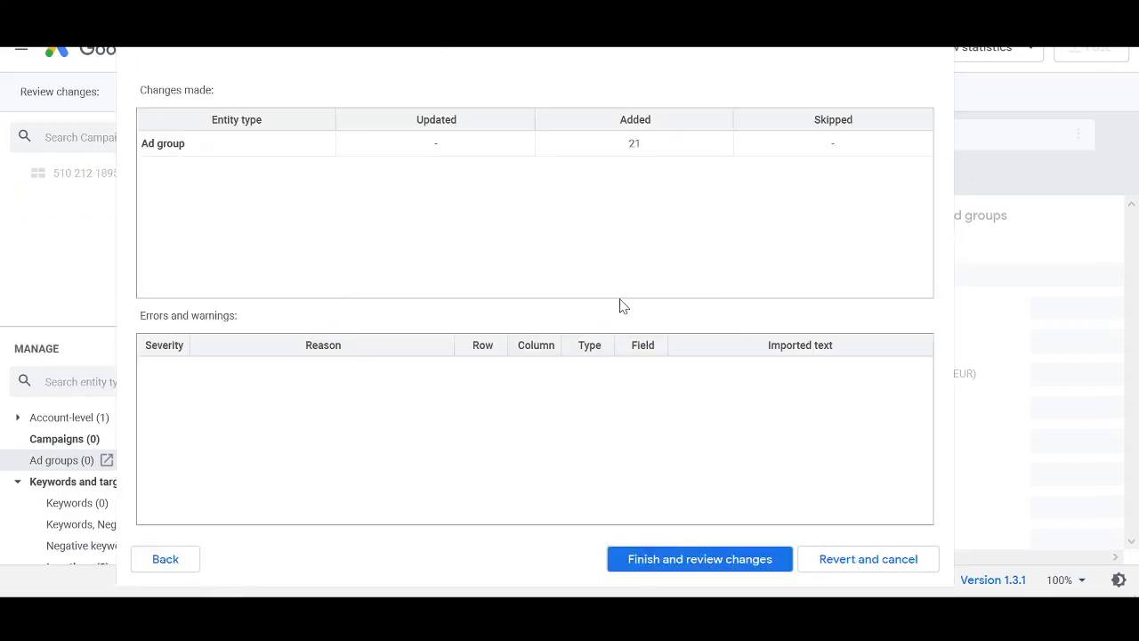
left_click(670, 560)
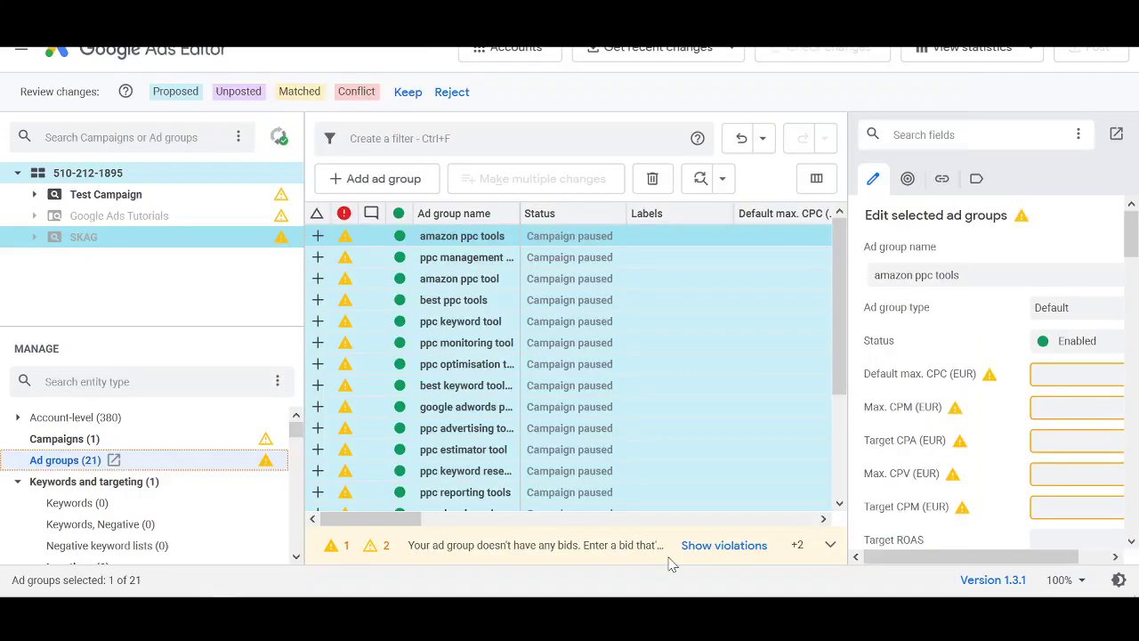
mouse_move(840, 255)
left_mouse_down()
mouse_move(849, 484)
mouse_move(837, 240)
left_mouse_up()
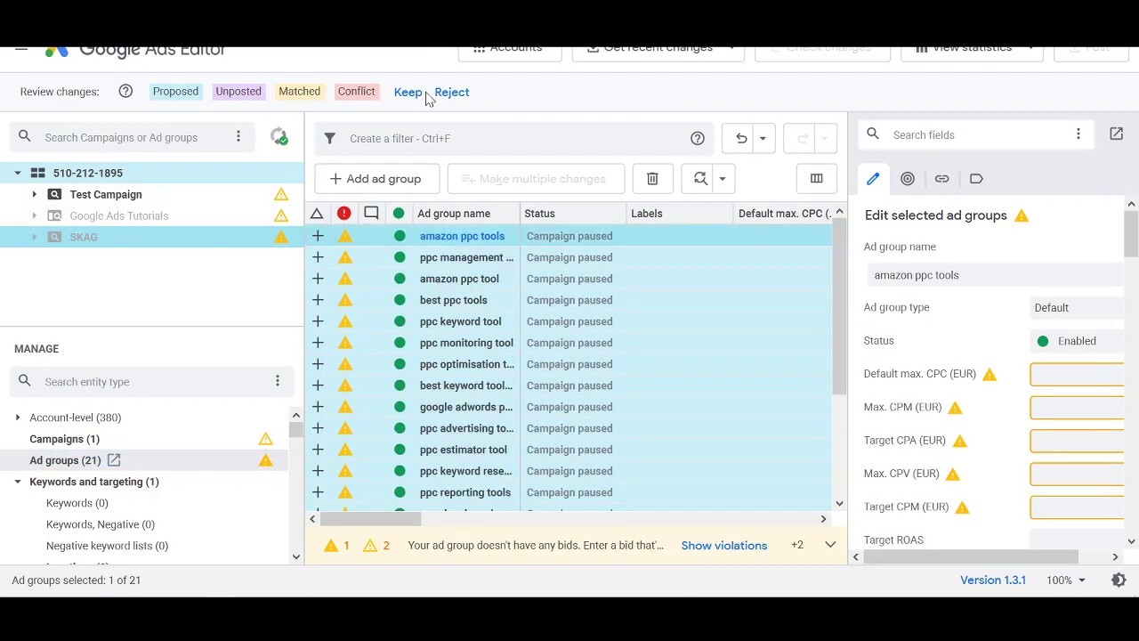
Accept the new ad groups and open the keyword bulk-change grid with a Keyword column
left_click(71, 504)
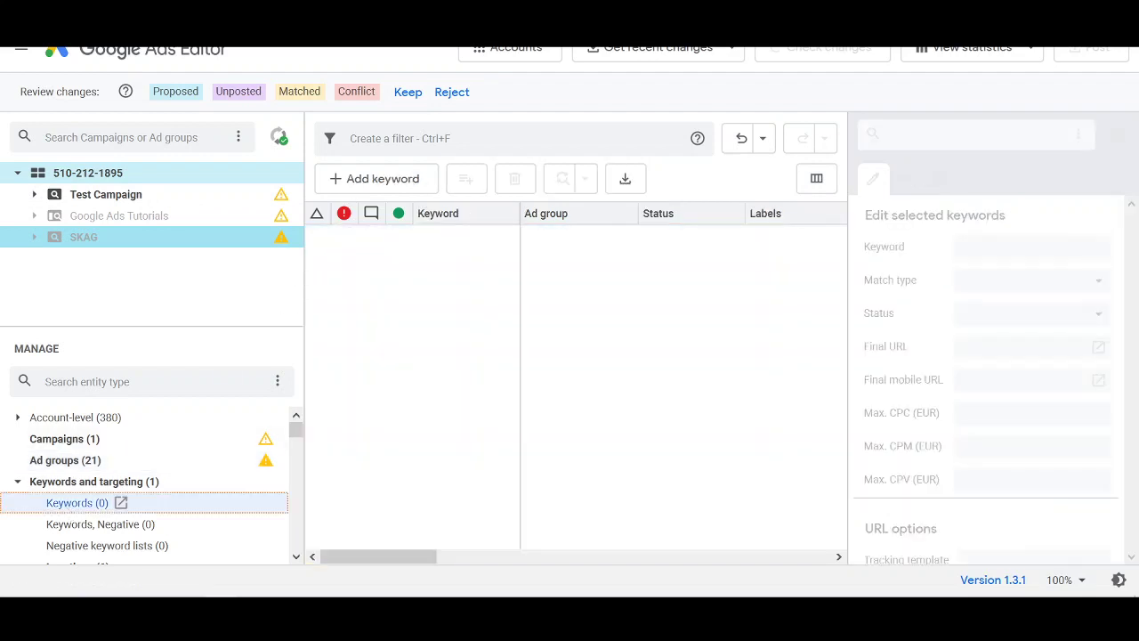
left_click(410, 92)
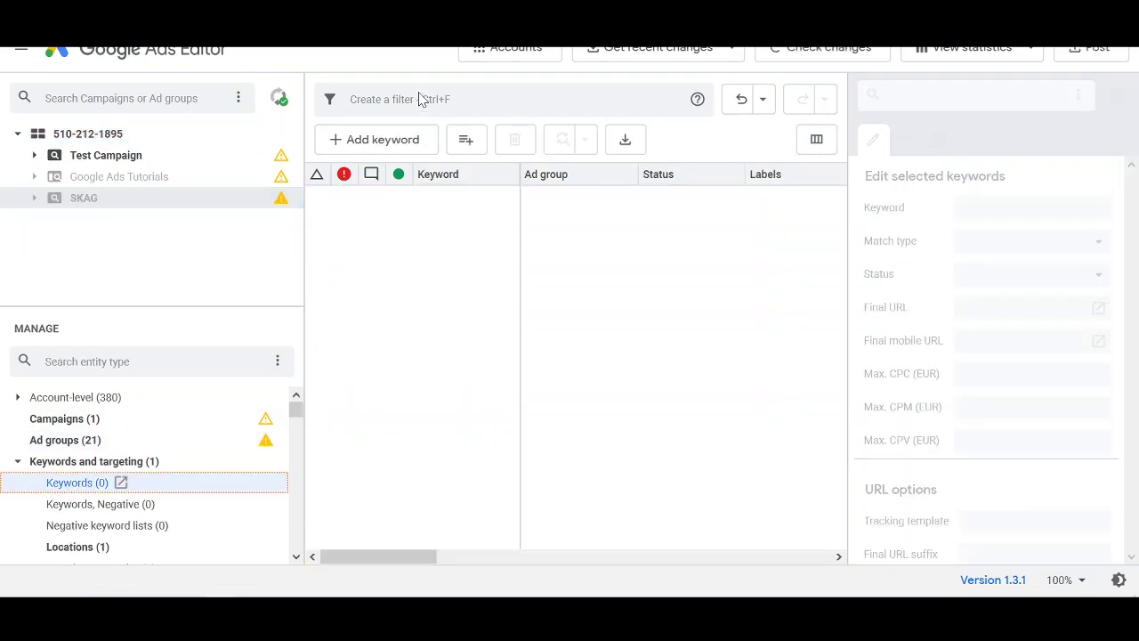
left_click(466, 142)
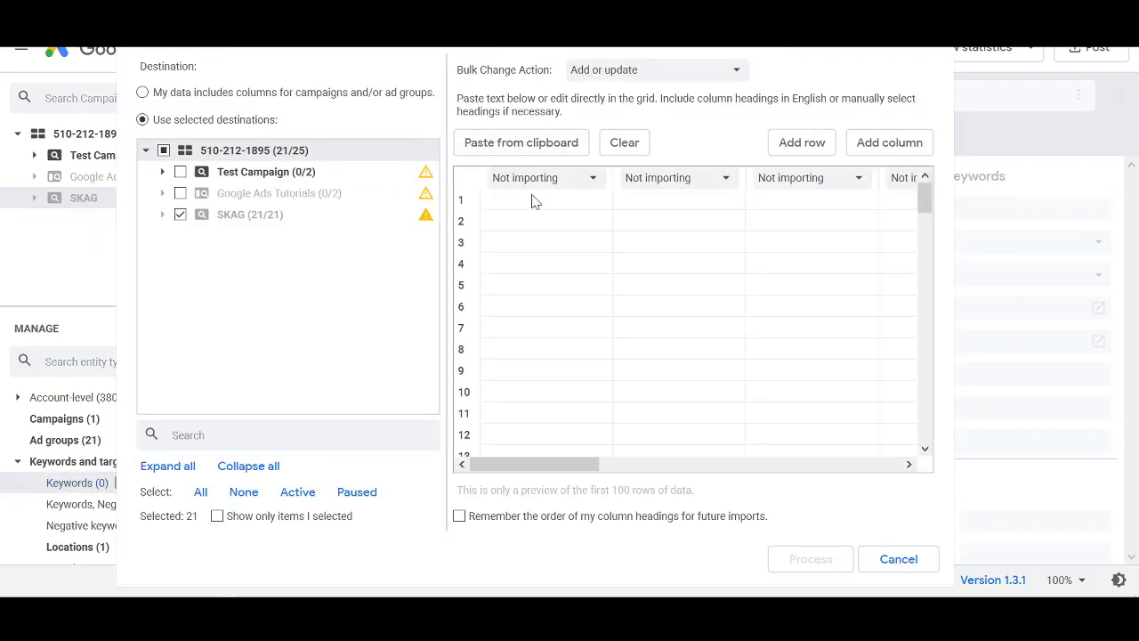
left_click(574, 184)
key("k")
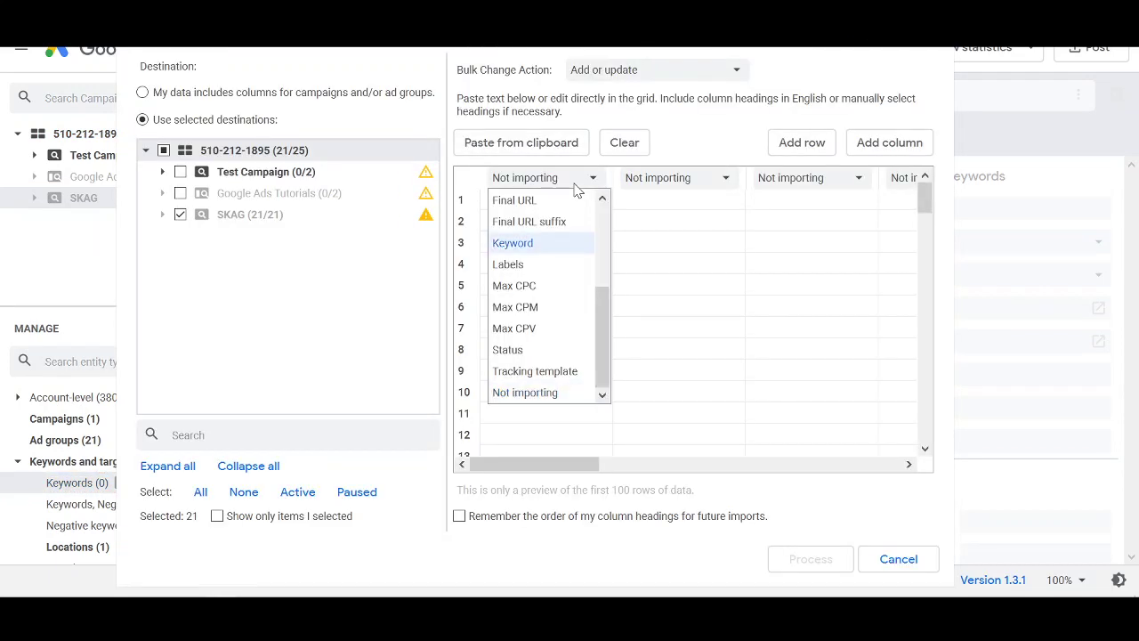
left_click(537, 244)
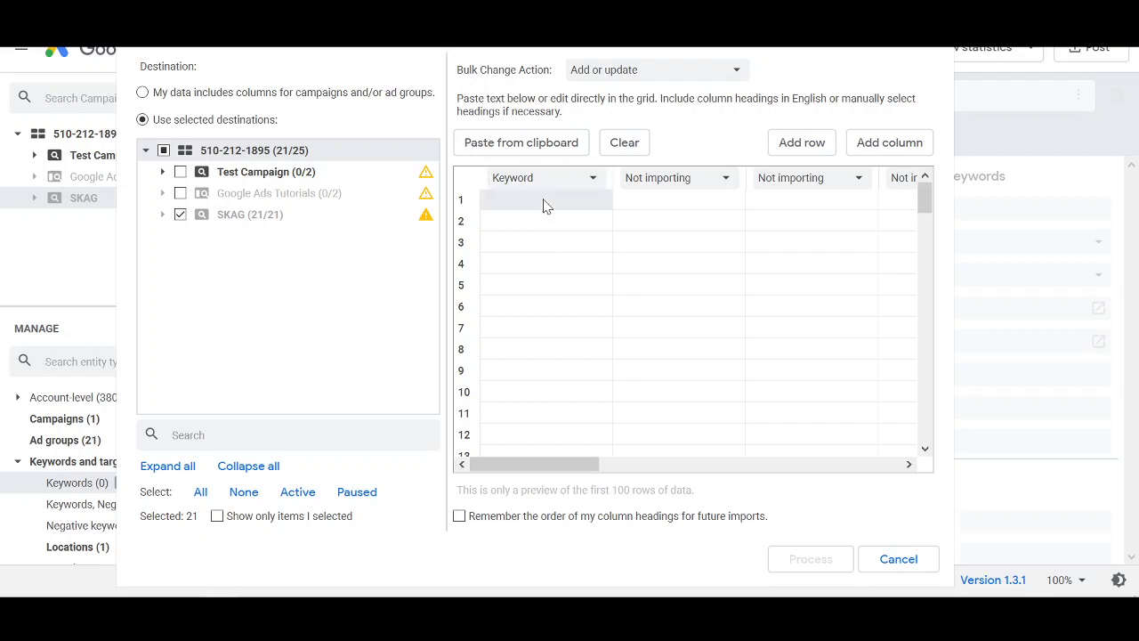
Enter "keywordhere", +keywordhere and [keywordhere] and import them into every ad group
type("@")
key("BackSpace")
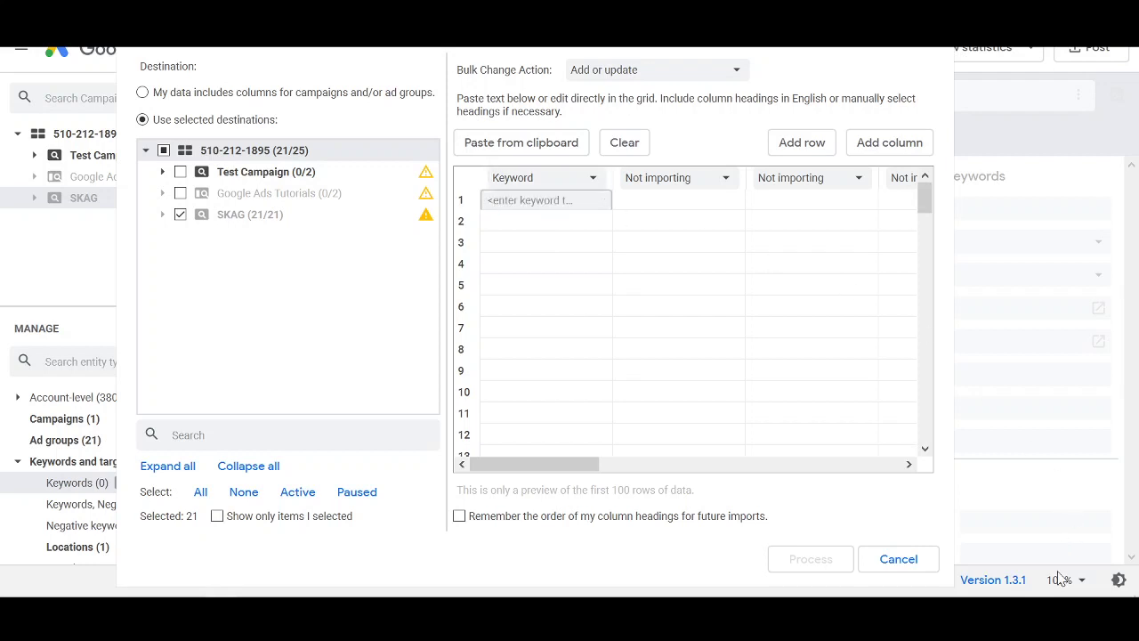
left_click(1062, 592)
left_click(1002, 476)
type("\"")
type("keyword")
type("here")
left_click(521, 224)
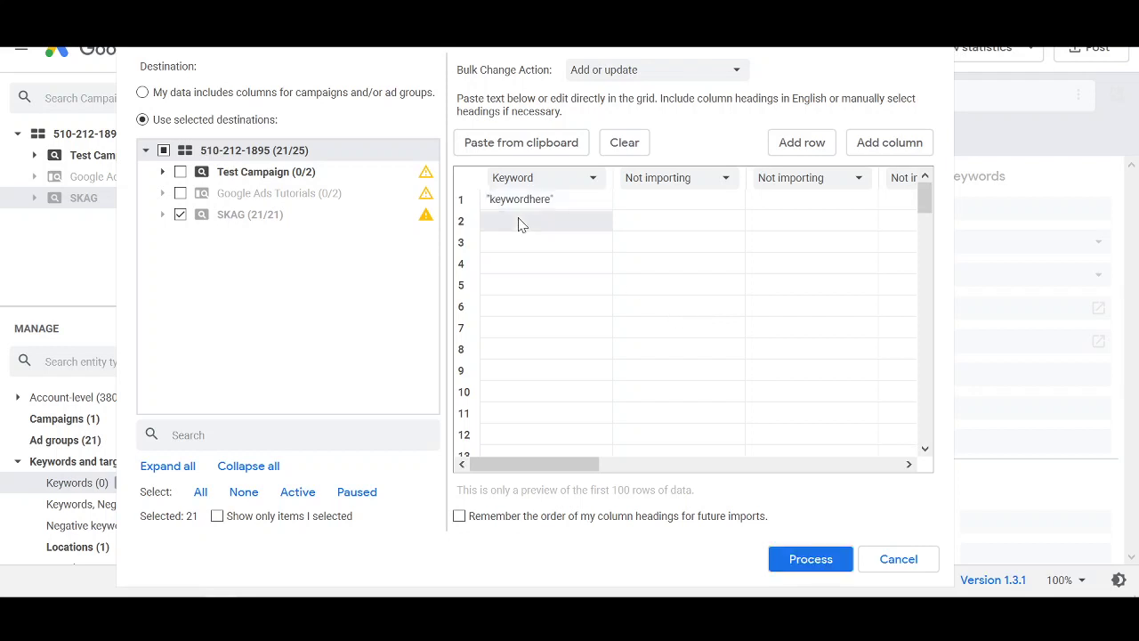
type("\"k")
type("eyw")
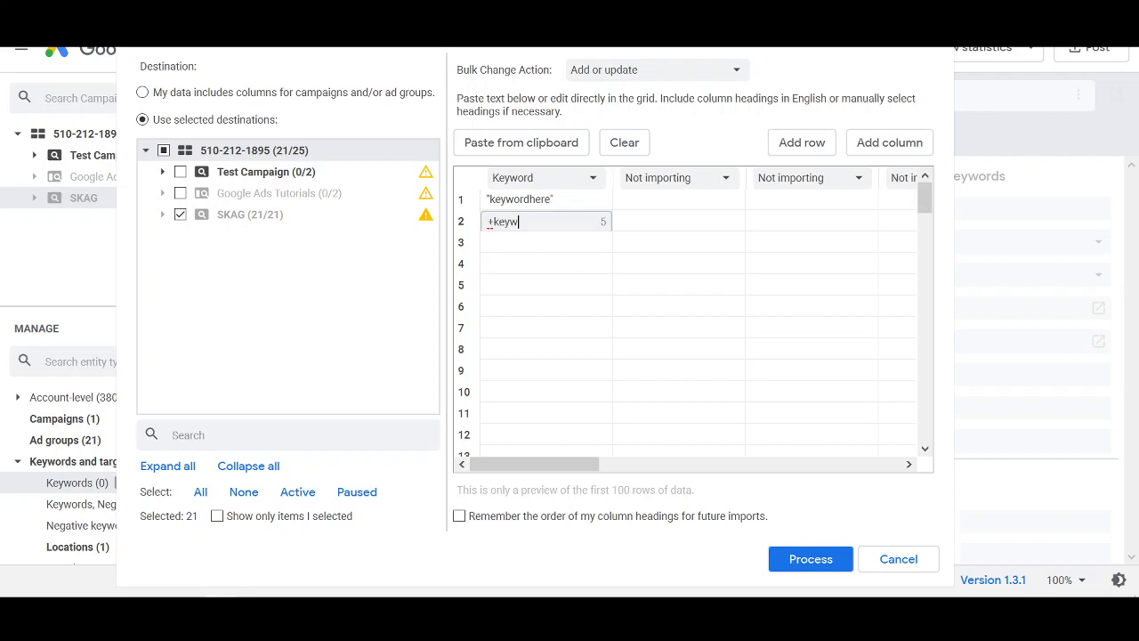
type("ordhere")
left_click(501, 247)
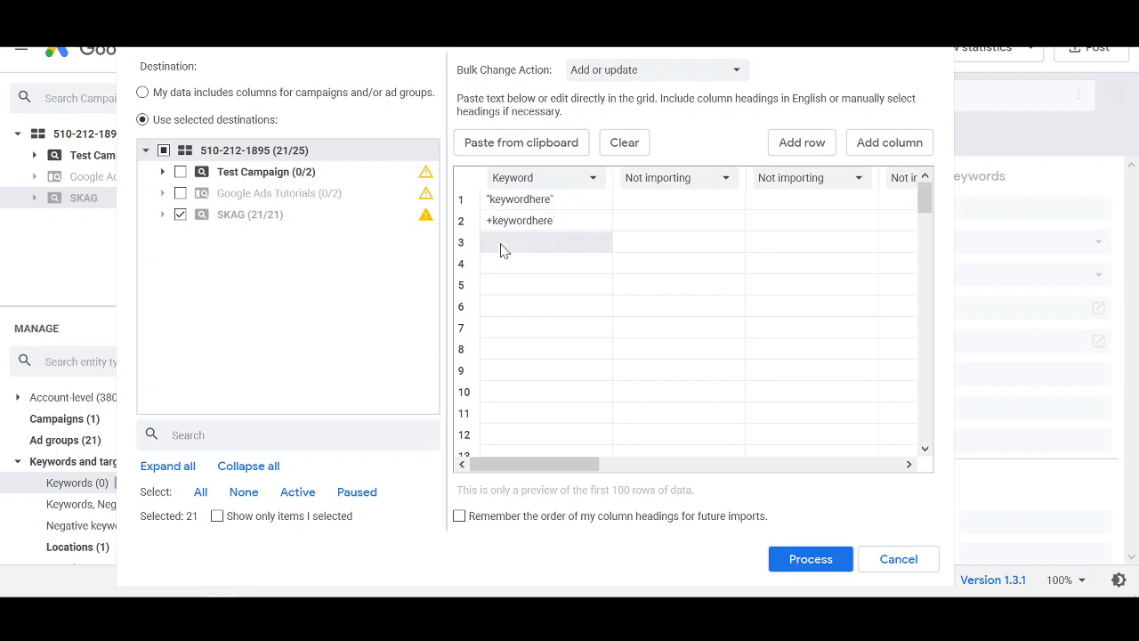
left_click(501, 249)
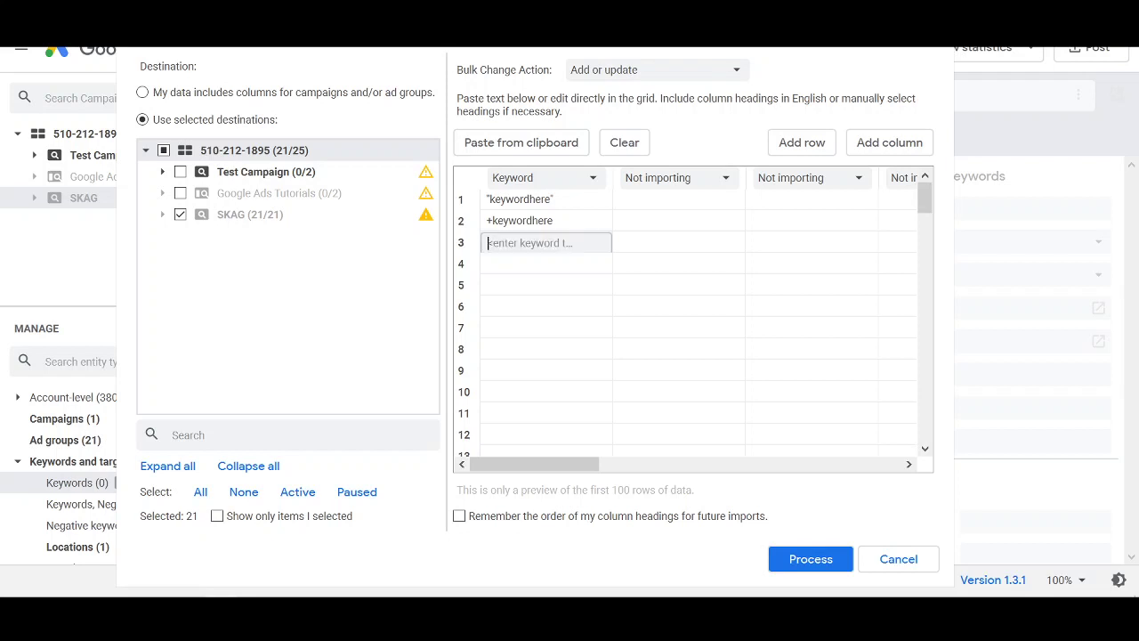
type("[ke")
type("ywordhere")
left_click(798, 559)
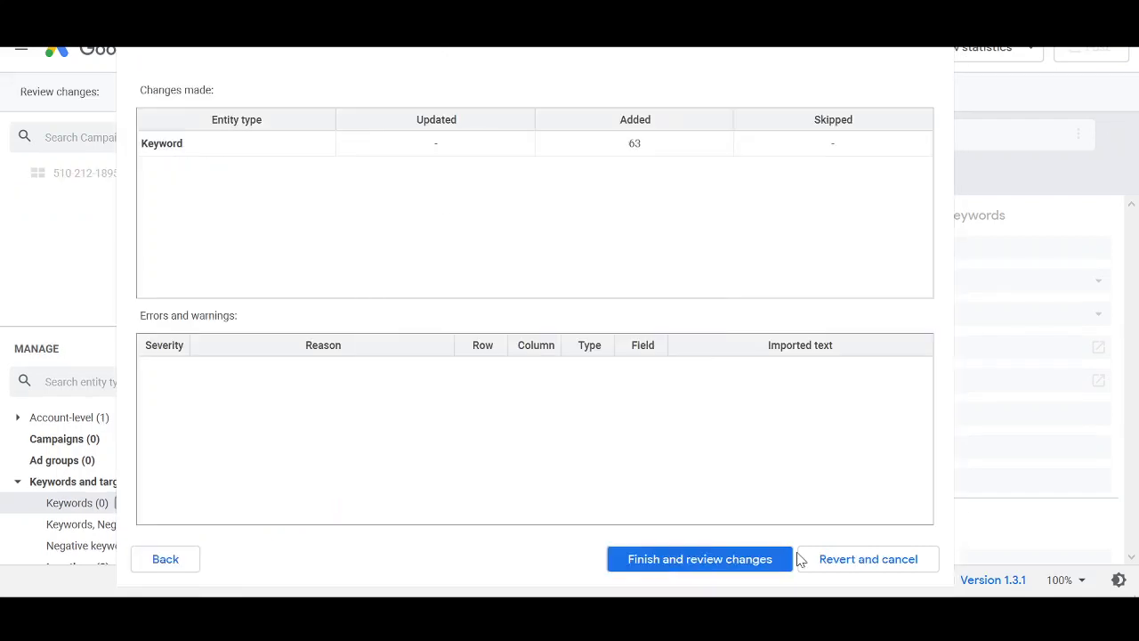
Finish the import, review the 63 keywordhere keywords across SKAG's ad groups, and accept them
left_click(683, 558)
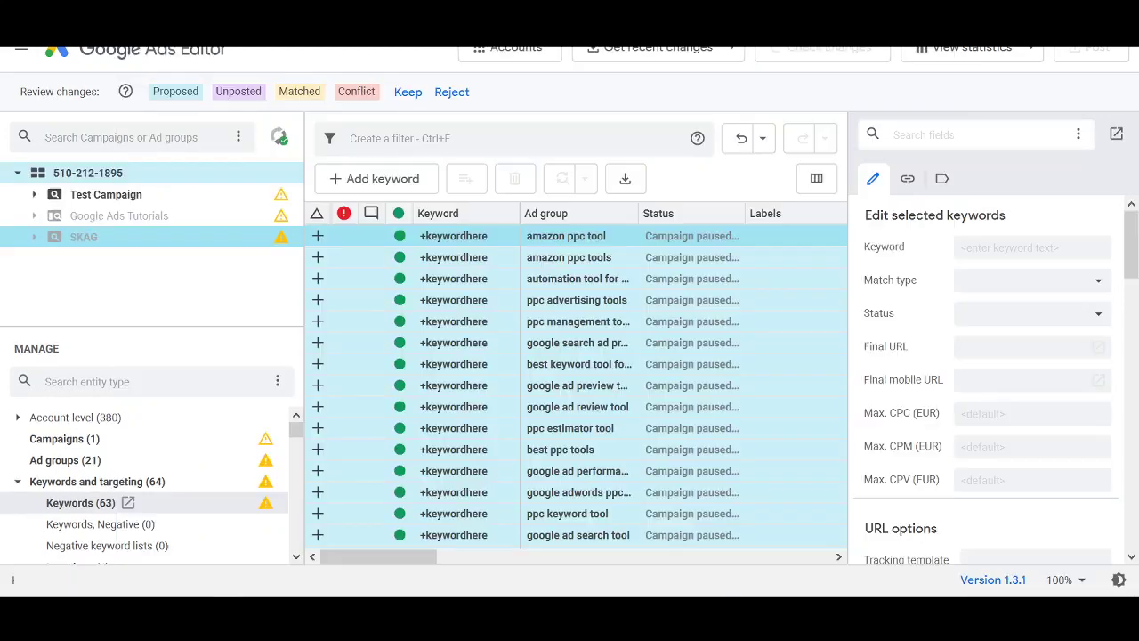
left_click(34, 236)
left_click(106, 260)
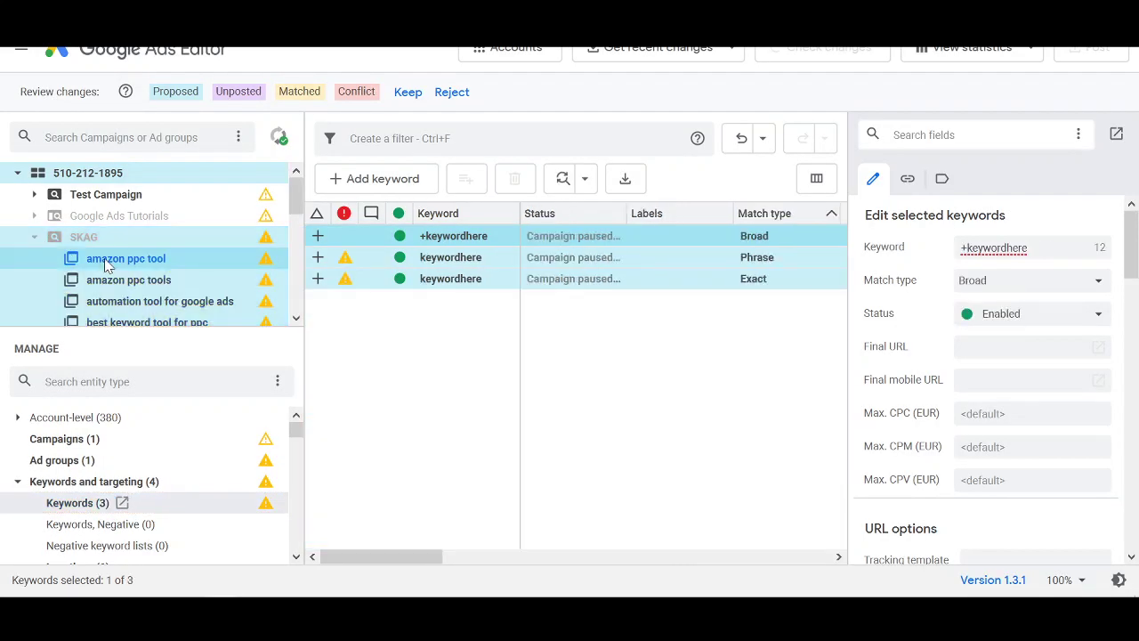
key("Down")
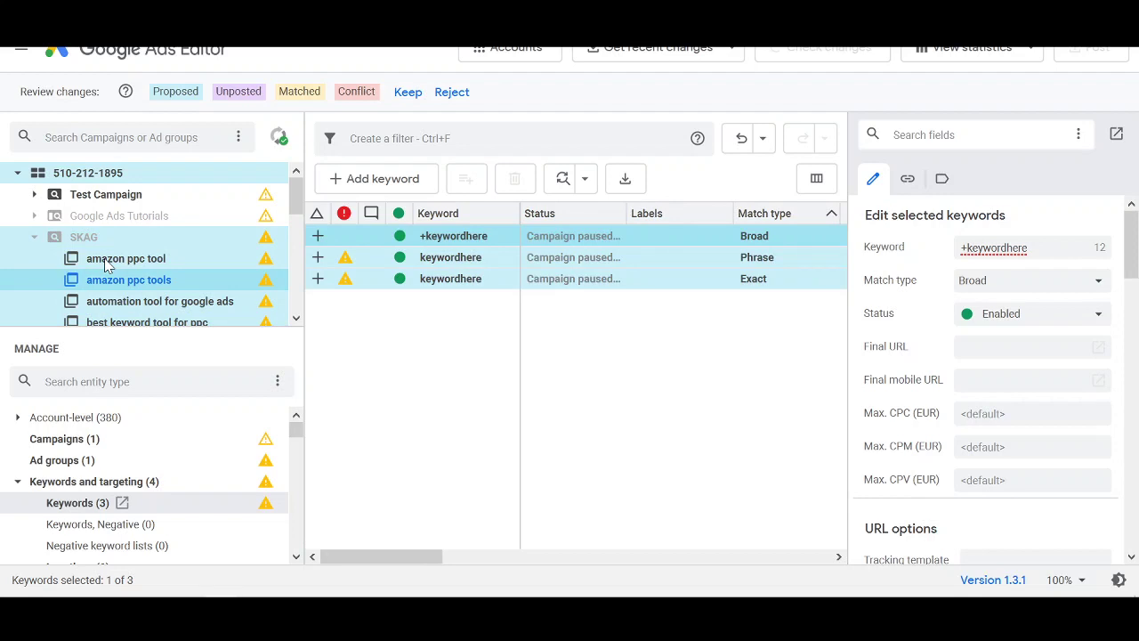
key("Down")
key("Down")
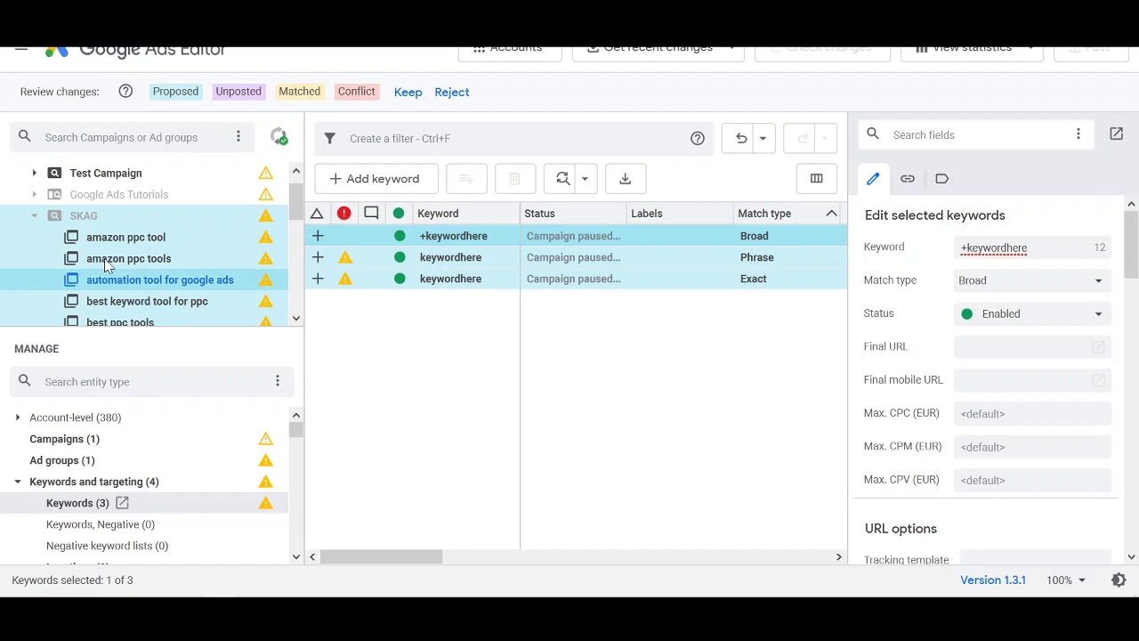
left_click(89, 217)
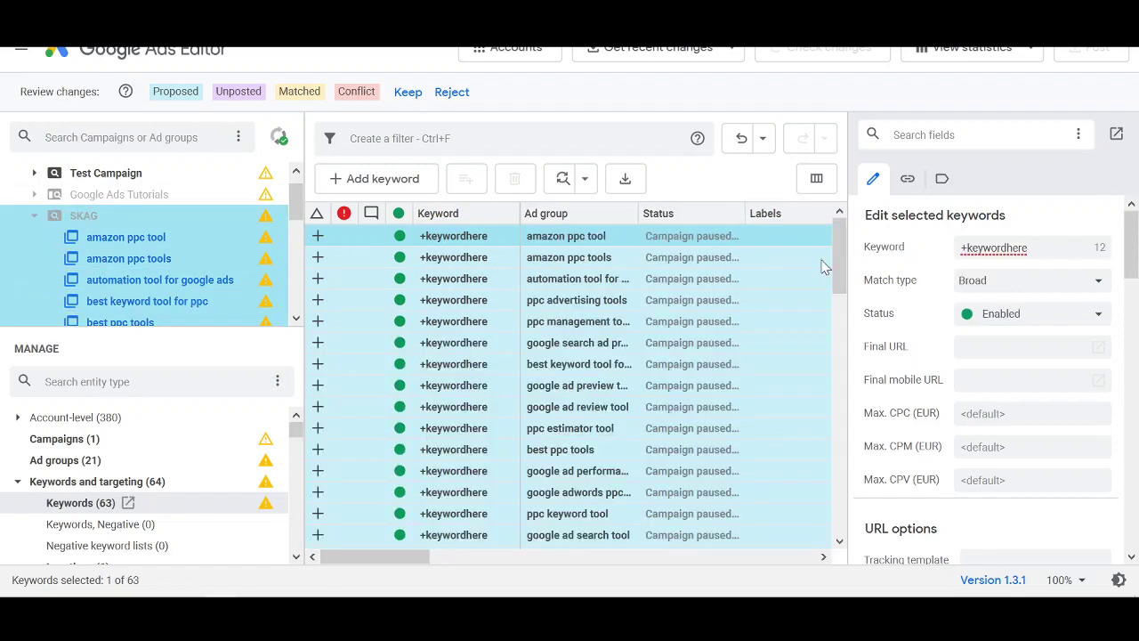
left_click_drag(841, 255, 843, 538)
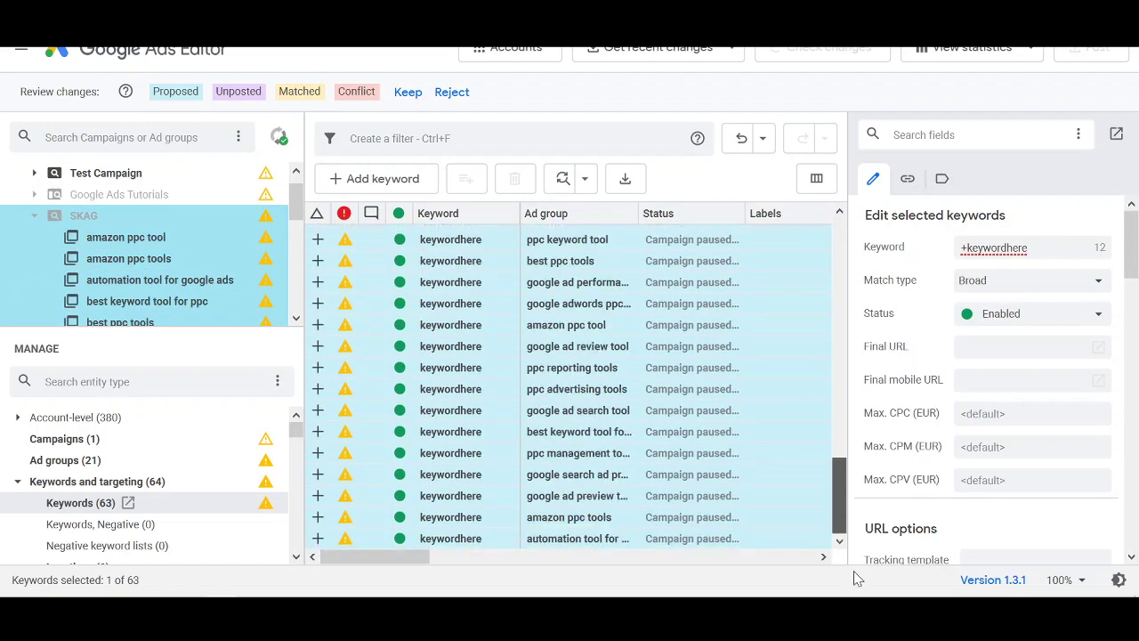
left_click(408, 93)
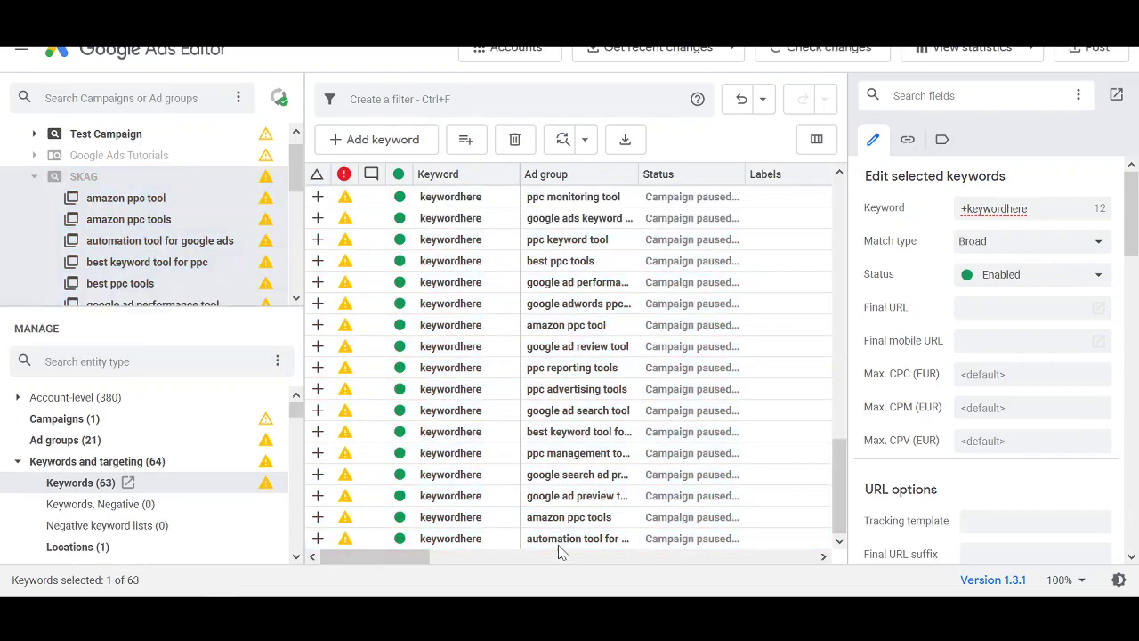
Replace keywordhere with [adgroup] in all 63 selected keywords
key("ctrl+a")
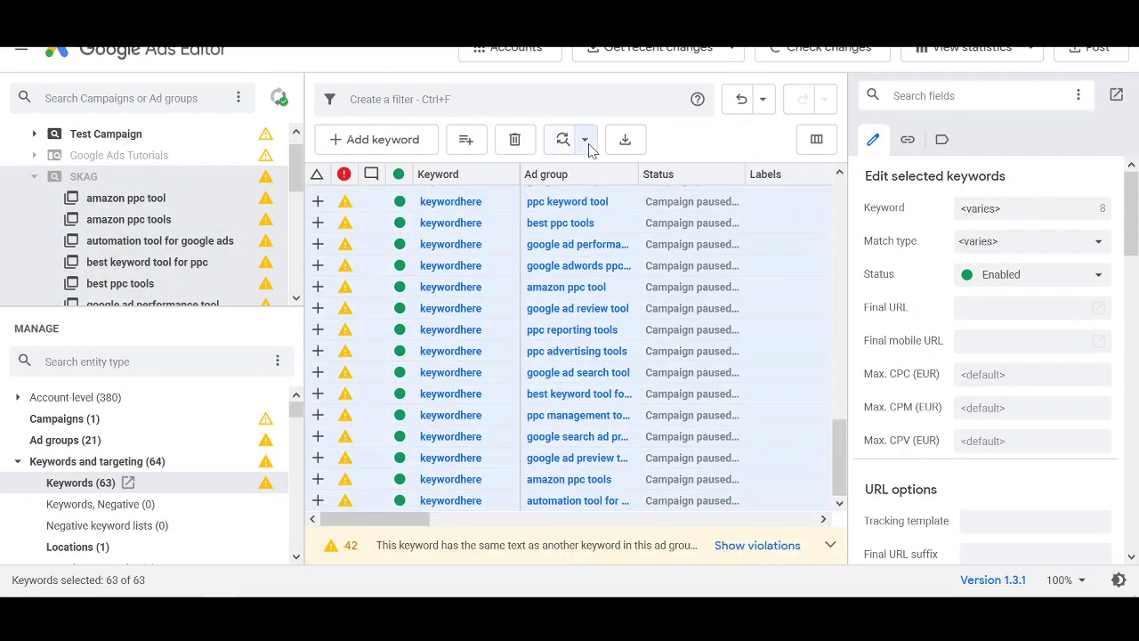
left_click(585, 139)
left_click(595, 168)
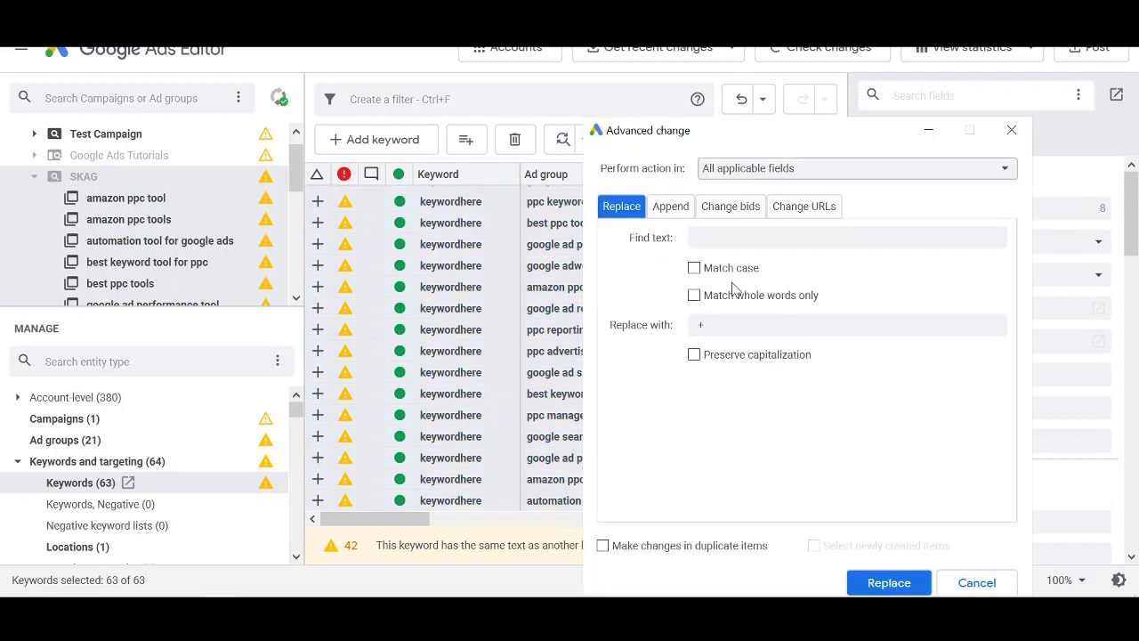
left_click(730, 237)
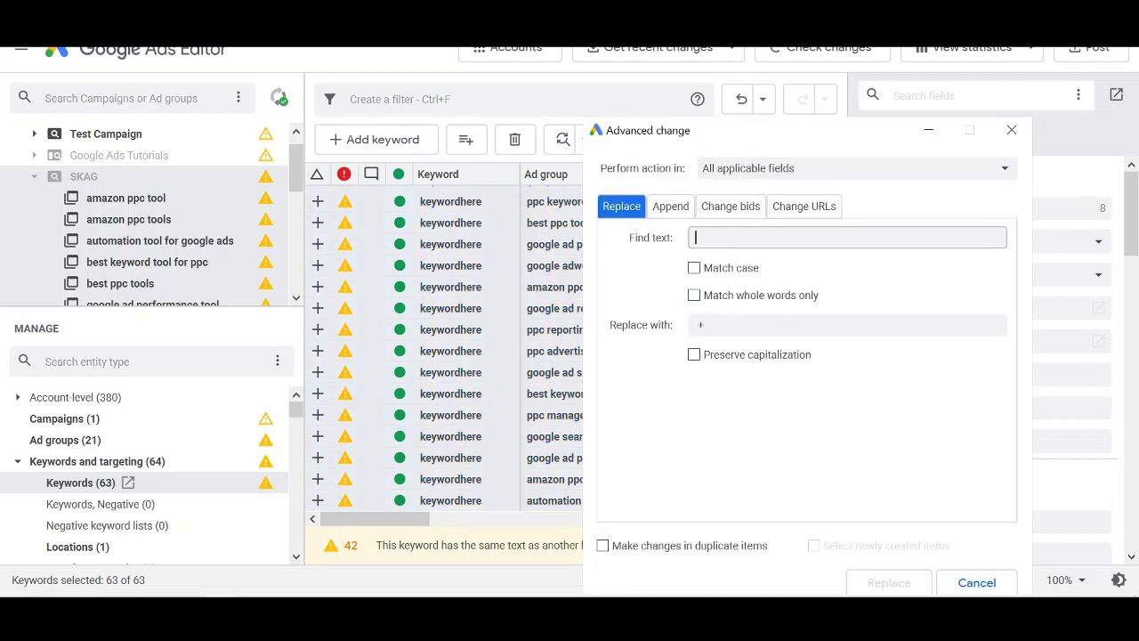
type("keywordhere")
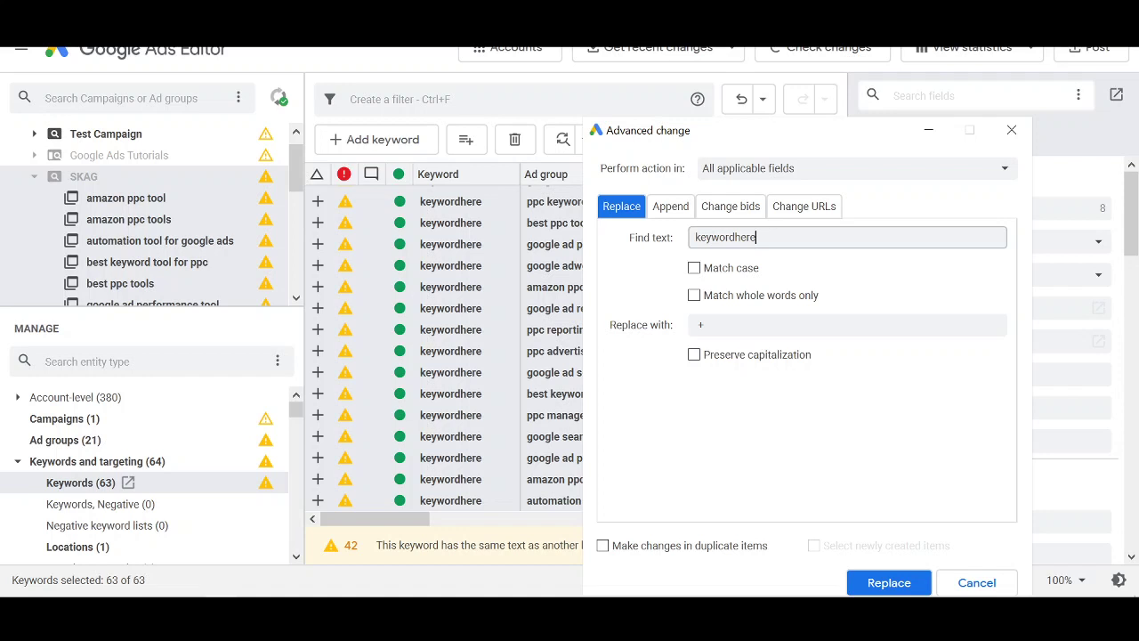
left_click(702, 325)
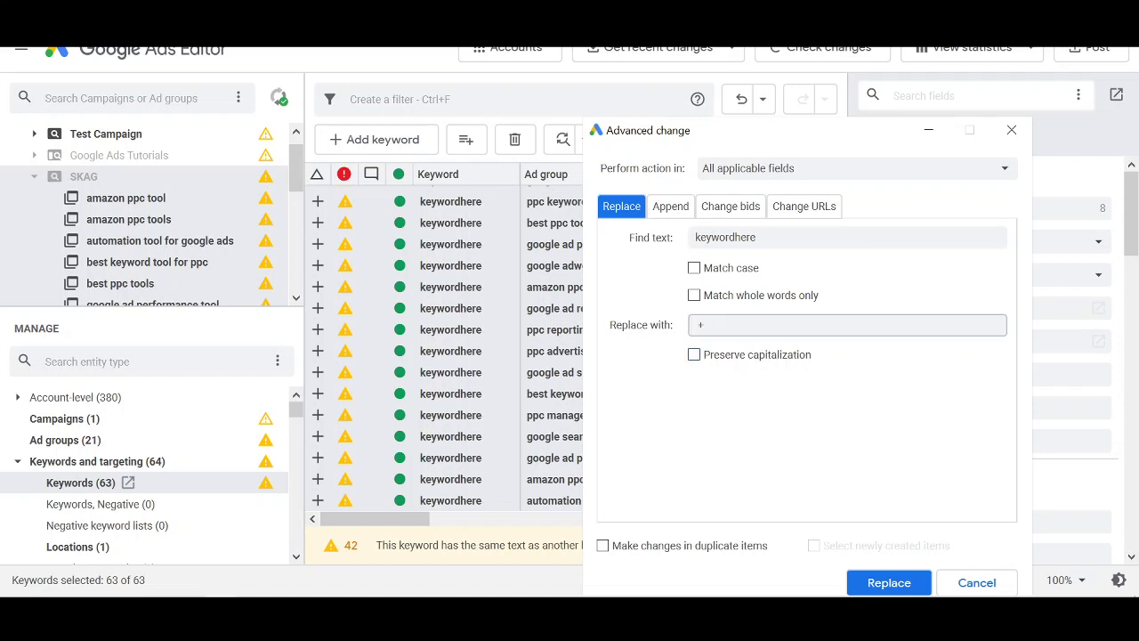
type("adgr")
type("oup")
left_click(876, 582)
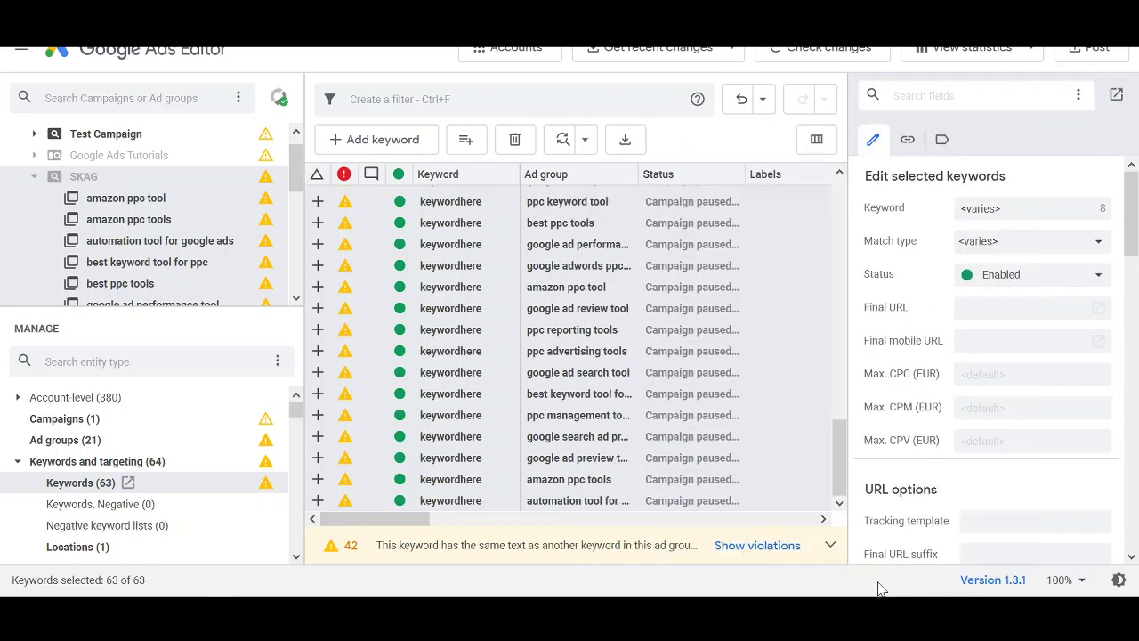
Browse the ad groups to confirm each keyword now carries its ad group name
left_click(158, 201)
key("Down")
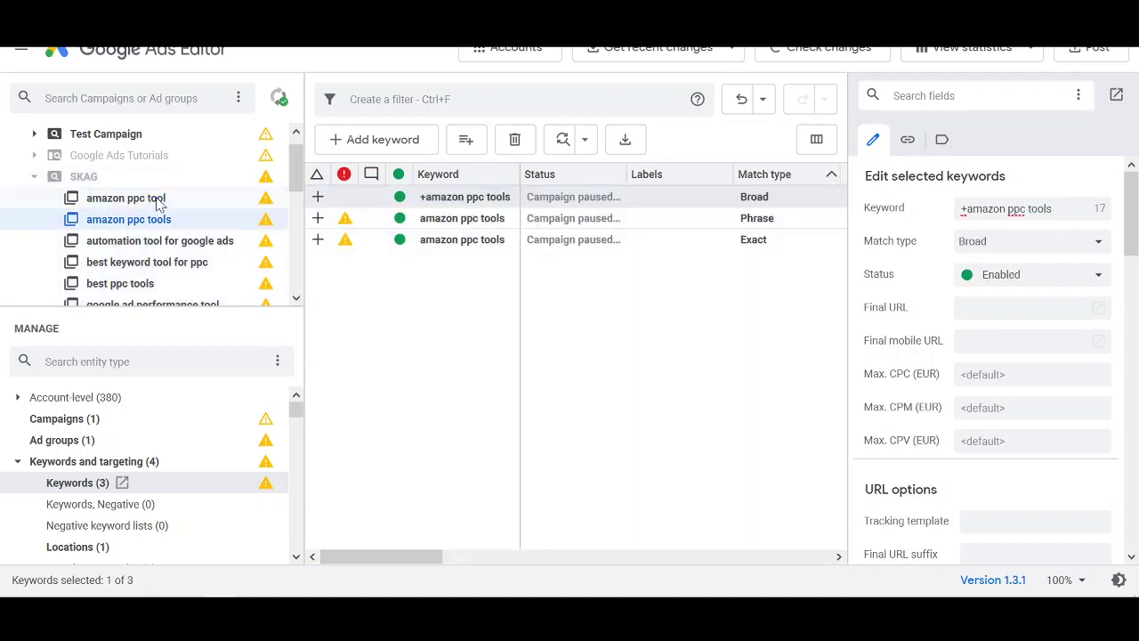
key("Down")
key("Down")
key("Down")
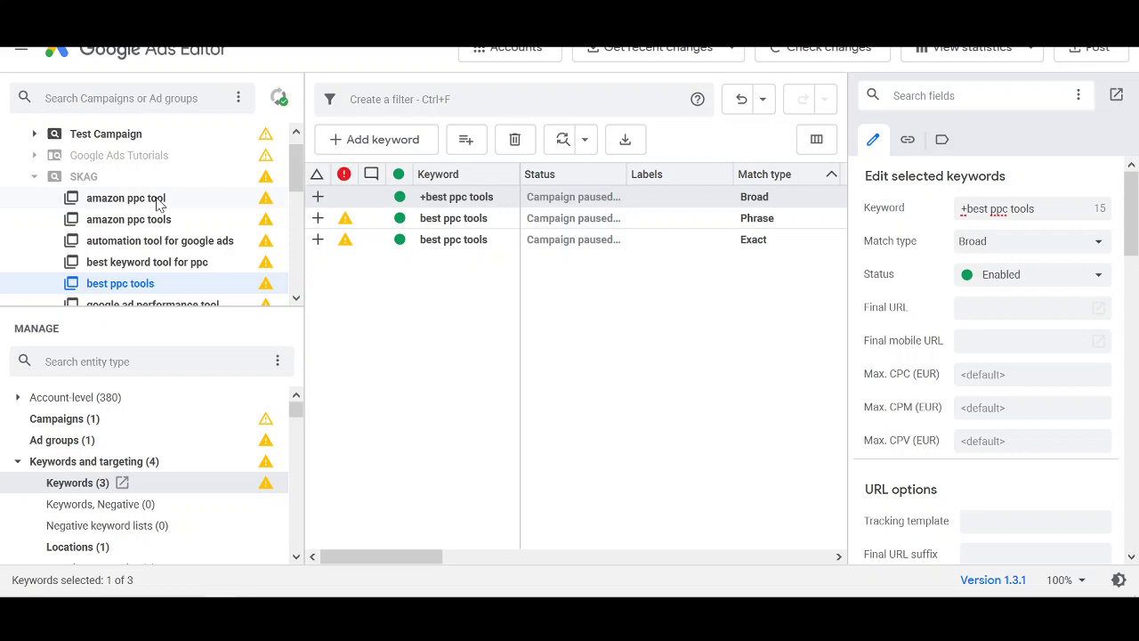
Show all 63 SKAG keywords by match type and select the 21 broad-match ones
key("Down")
key("Up")
key("Up")
key("Up")
key("Up")
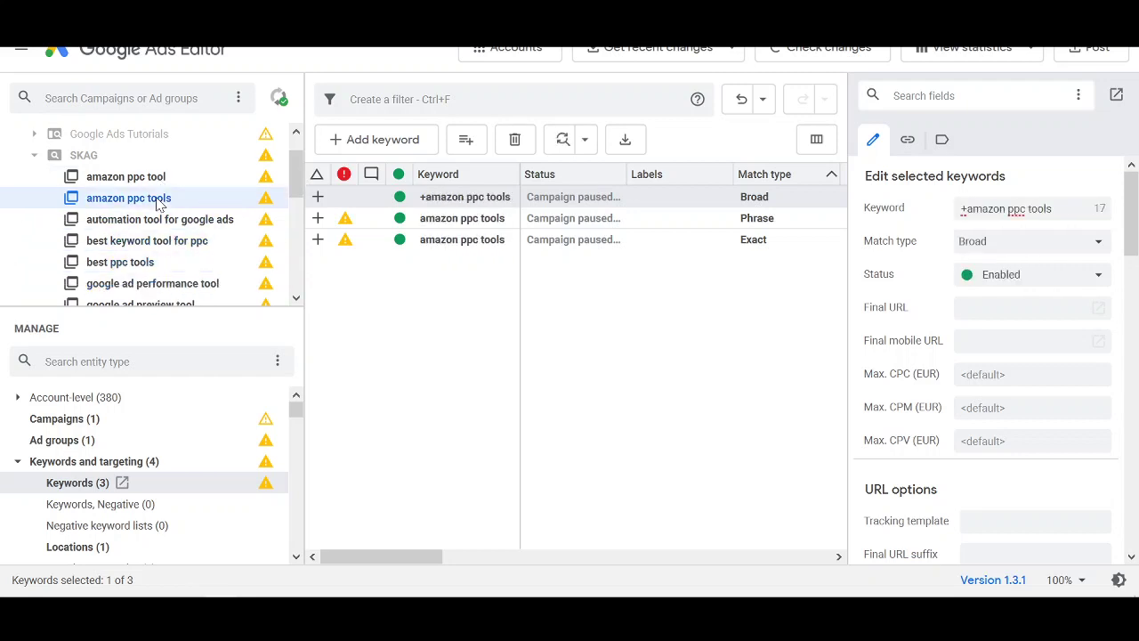
left_click(114, 158)
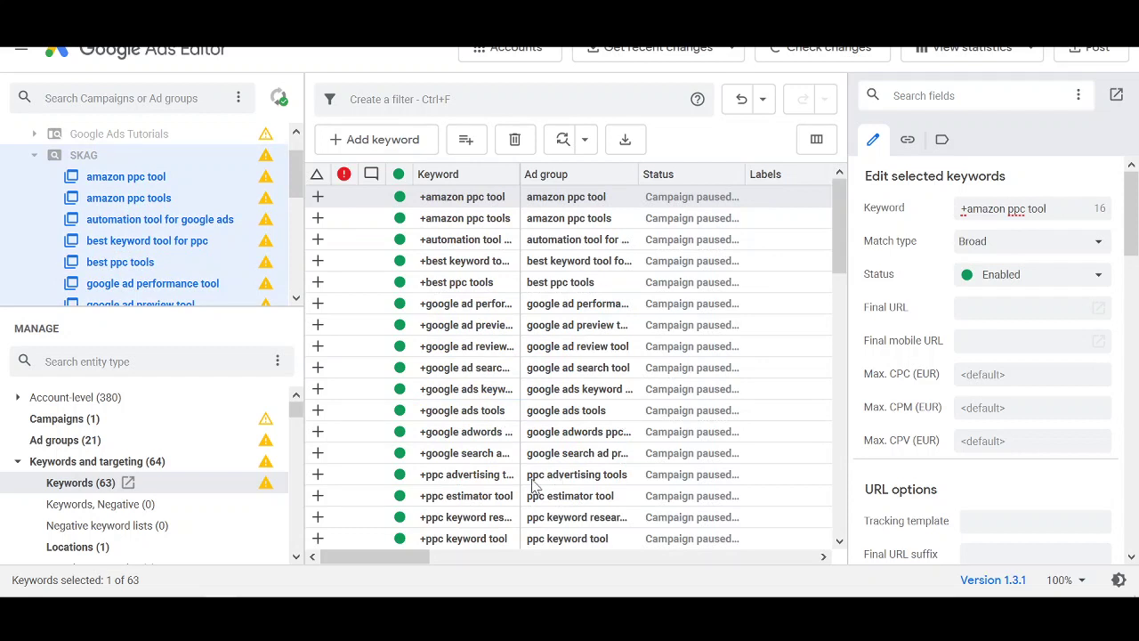
left_click_drag(423, 567, 451, 564)
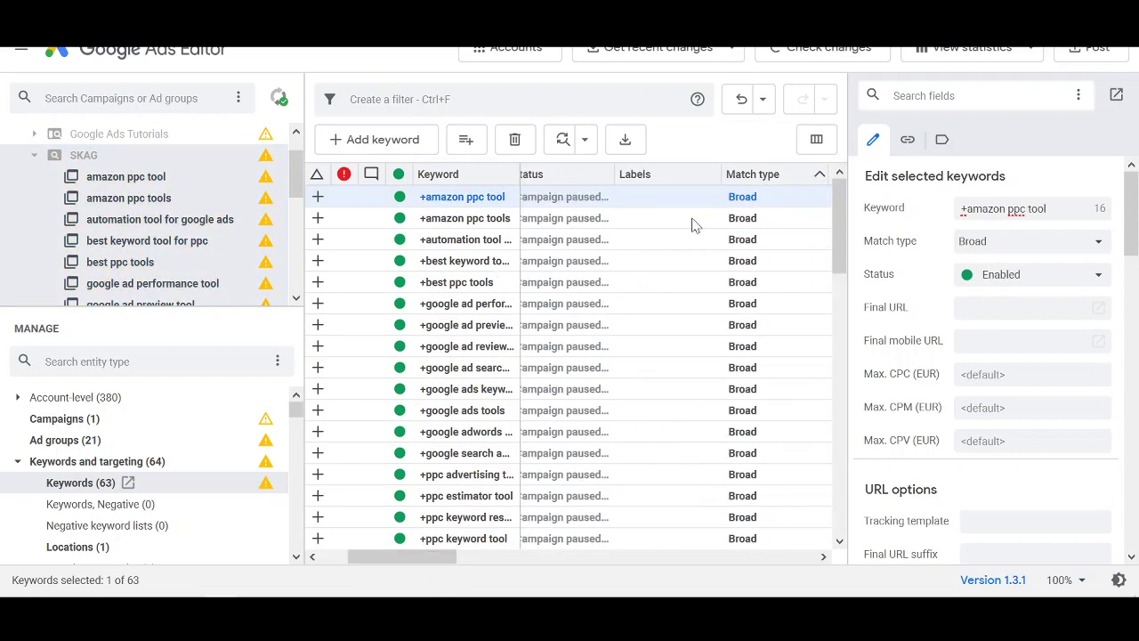
scroll(839, 290, "down", 4)
scroll(840, 335, "down", 1)
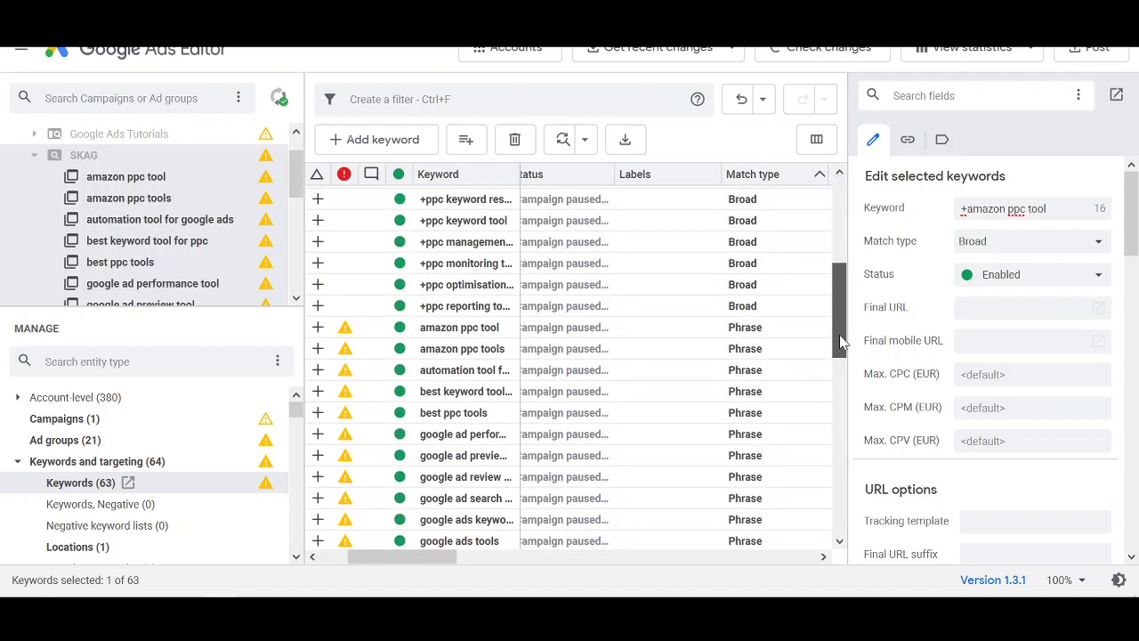
left_click(757, 309, "shift")
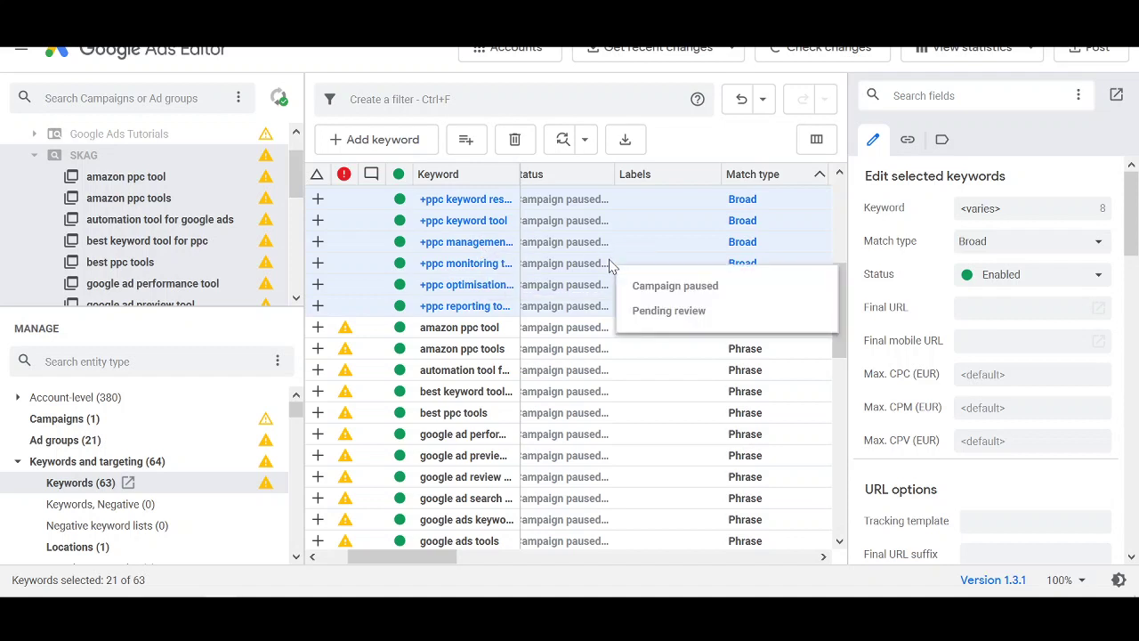
Replace each space with ' +' in the 21 broad keywords to make them modified broad
left_click(588, 142)
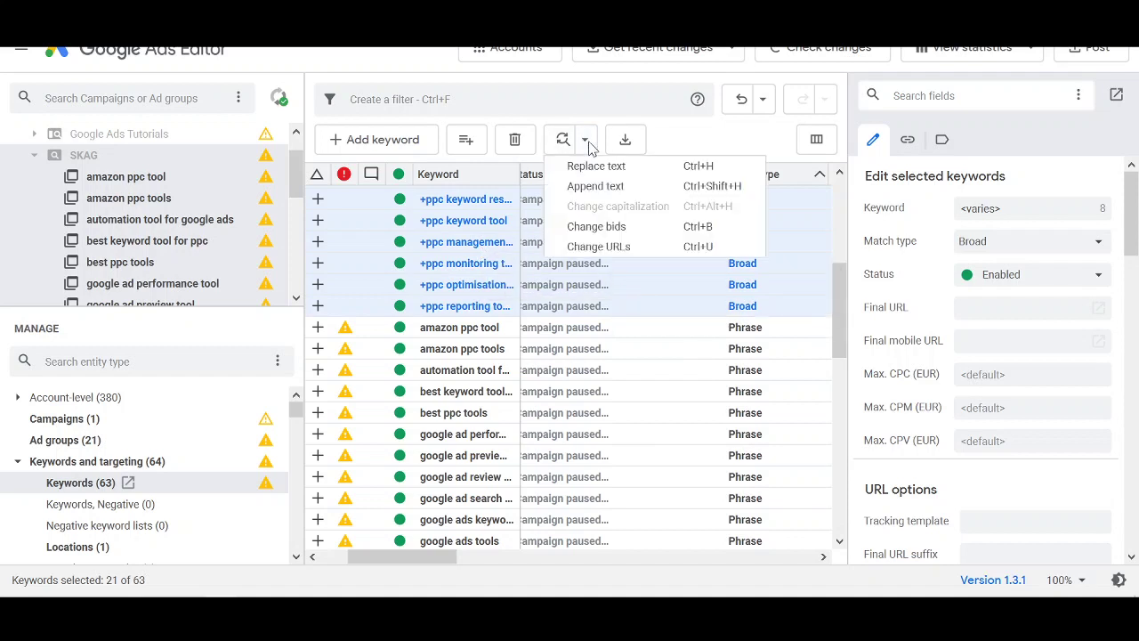
left_click(596, 167)
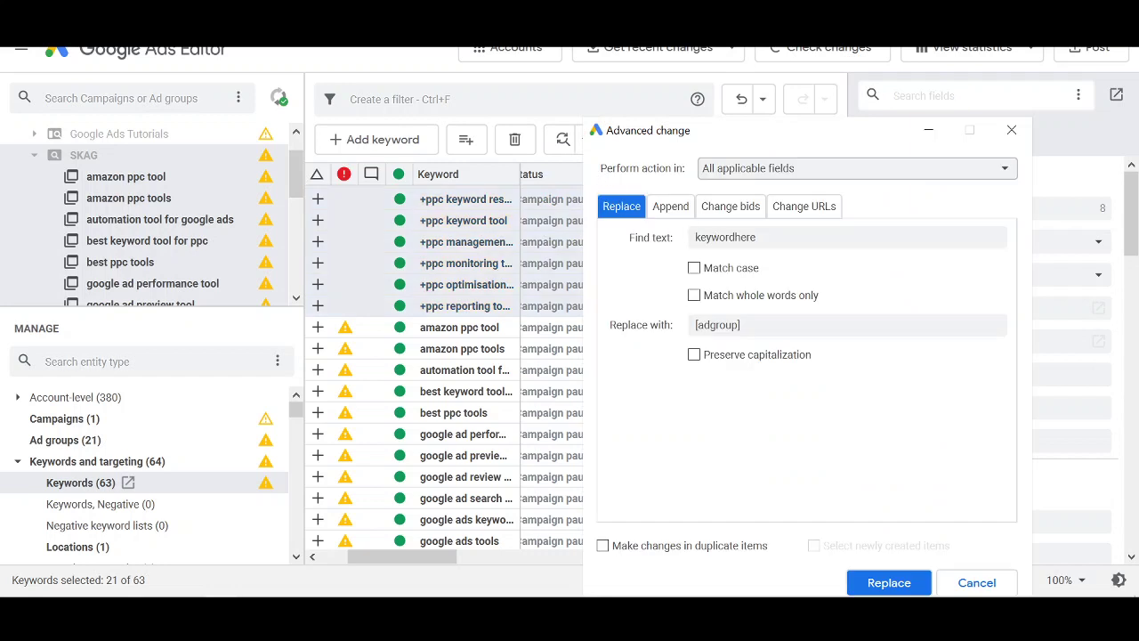
key("Tab")
key("BackSpace")
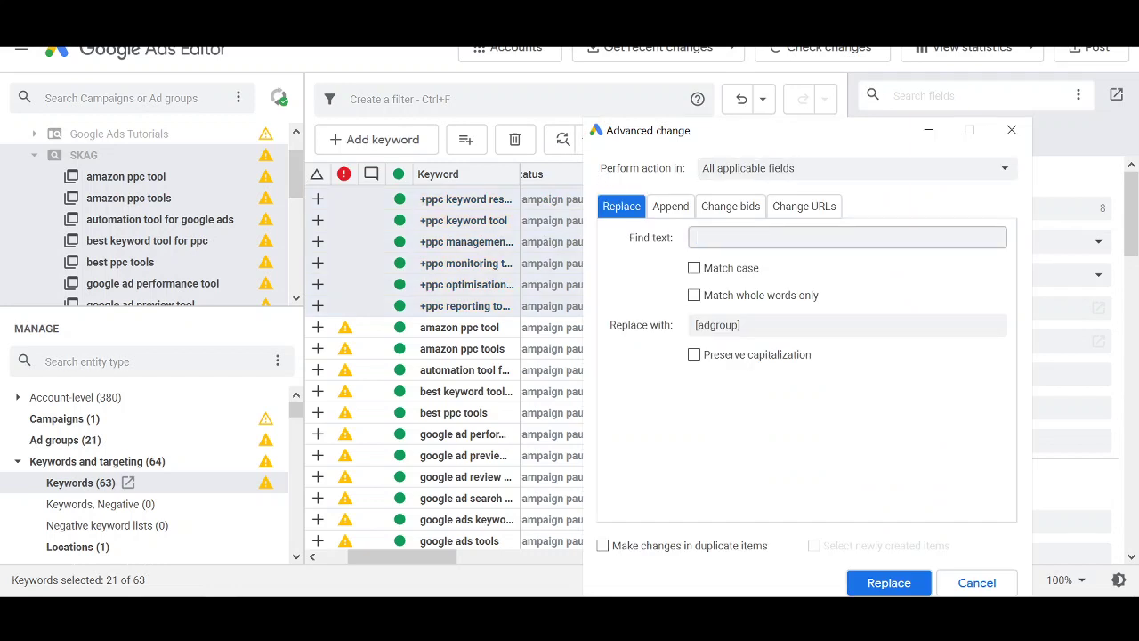
left_click_drag(744, 325, 624, 328)
key("BackSpace")
type("+")
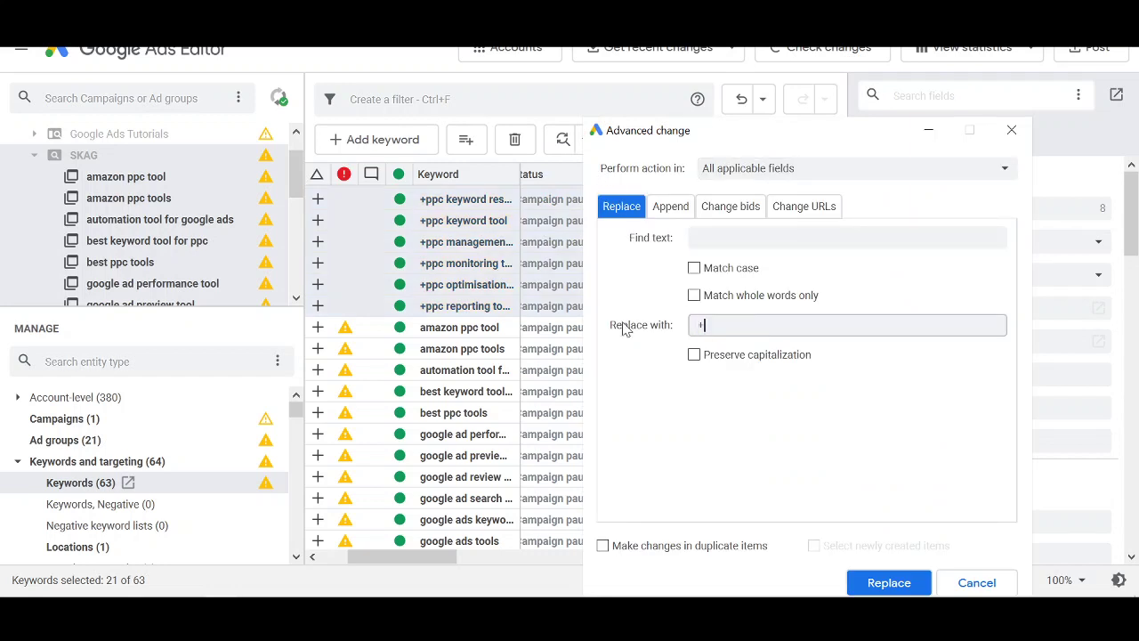
left_click(889, 583)
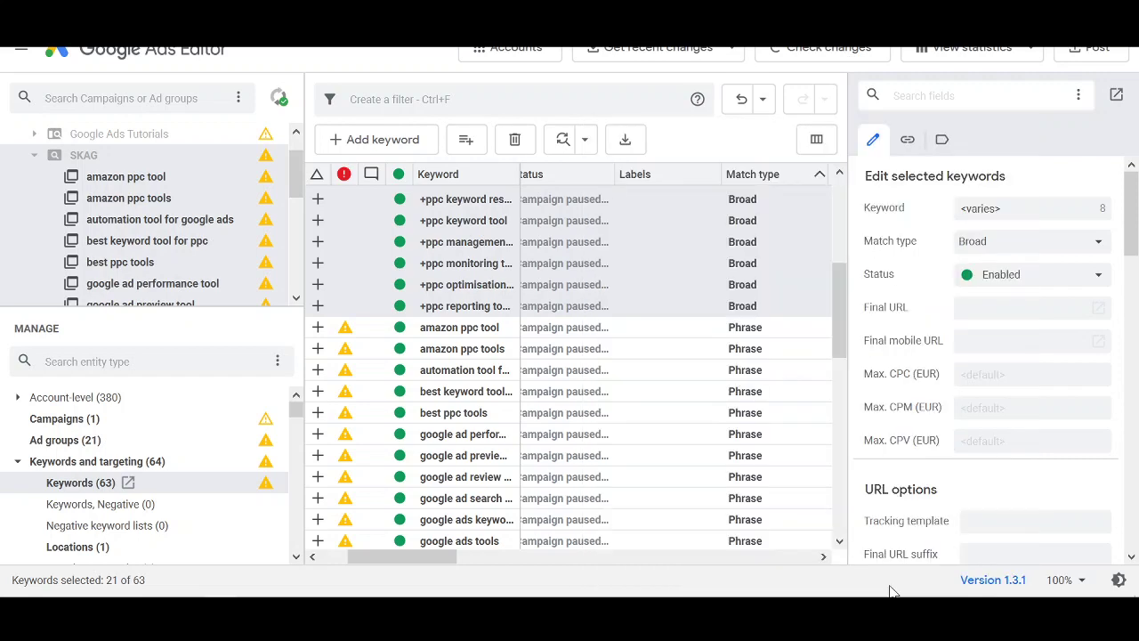
Review the updated broad keywords such as +ppc +keyword +tool
left_click(492, 229)
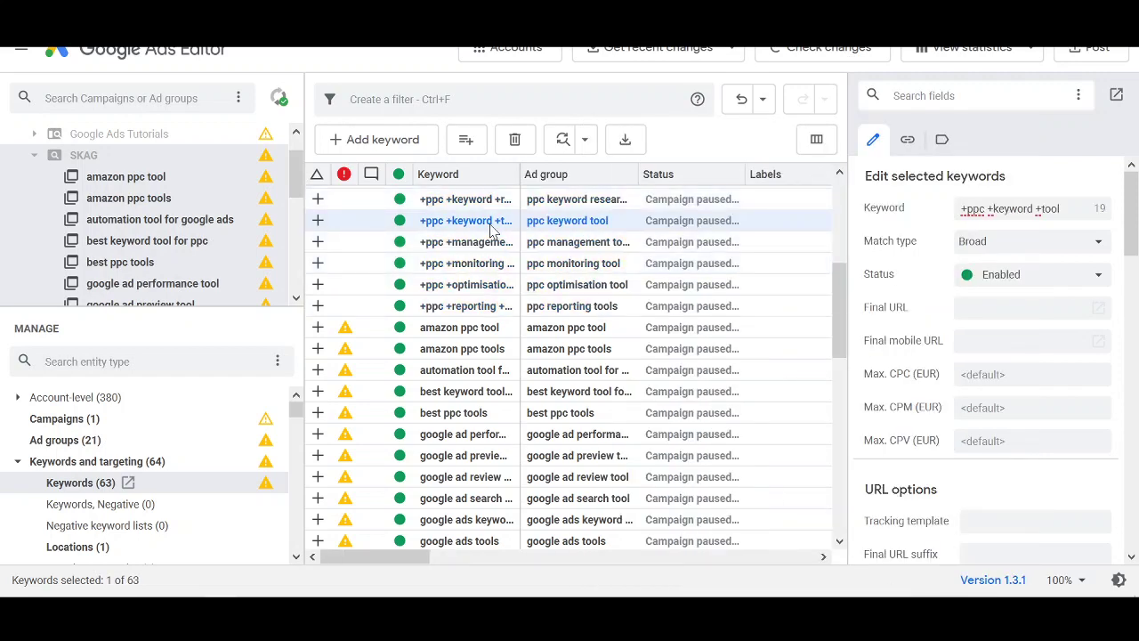
double_click(491, 228)
left_click(485, 250)
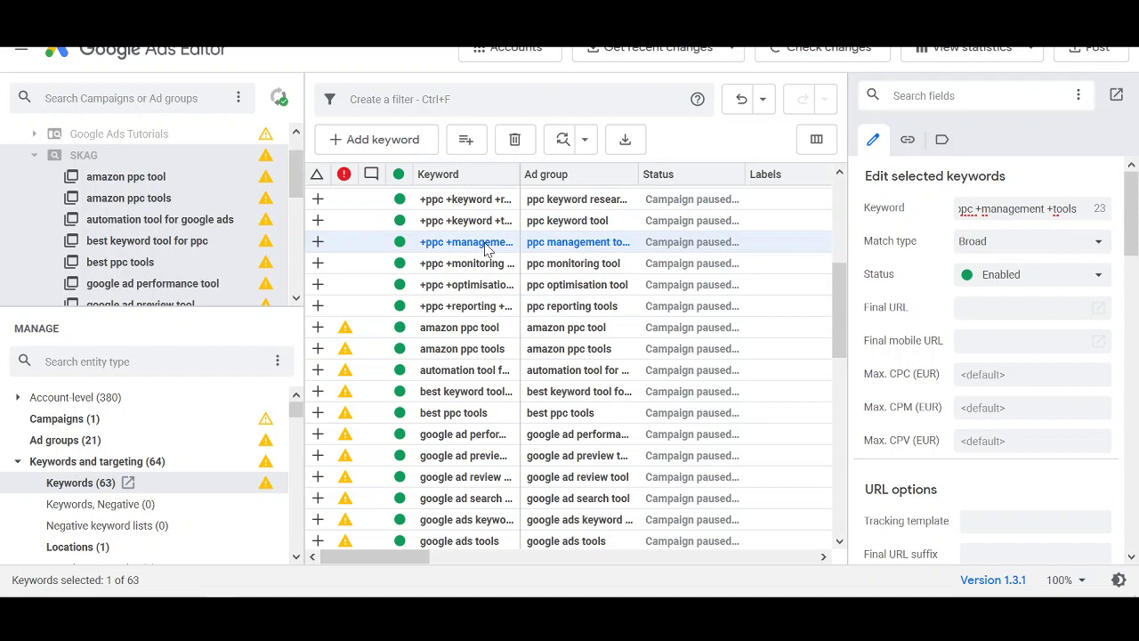
key("Down")
key("Up")
key("Up")
key("Up")
key("Up")
key("Up")
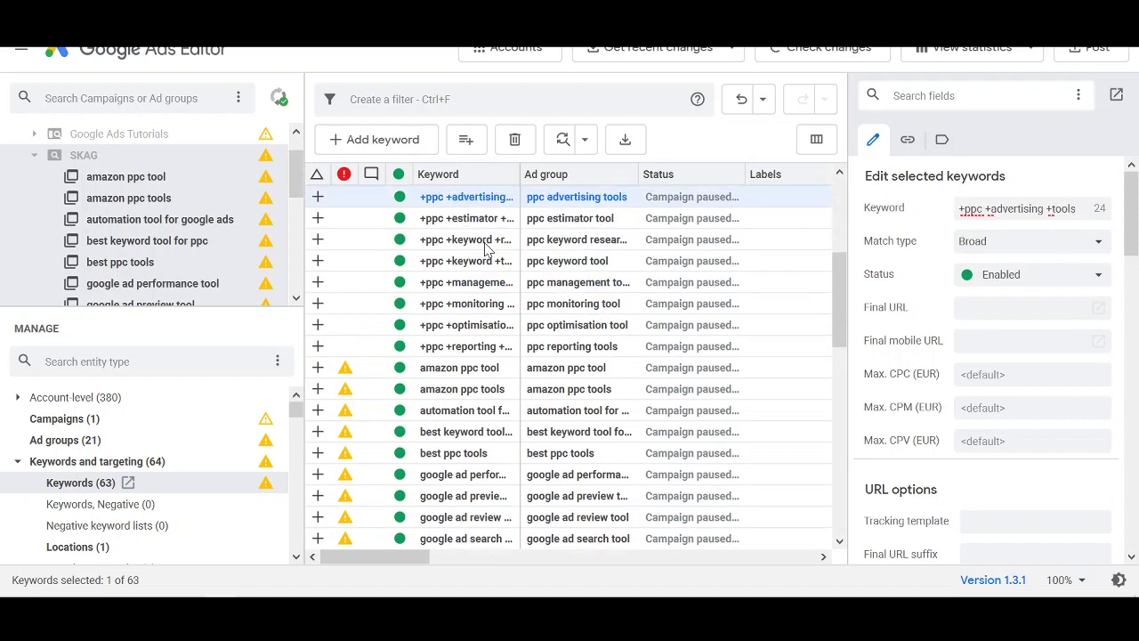
key("Up")
key("Up")
key("Up")
key("Up")
key("Up")
key("Up")
key("Up")
key("Up")
key("Up")
key("Up")
key("Up")
key("Up")
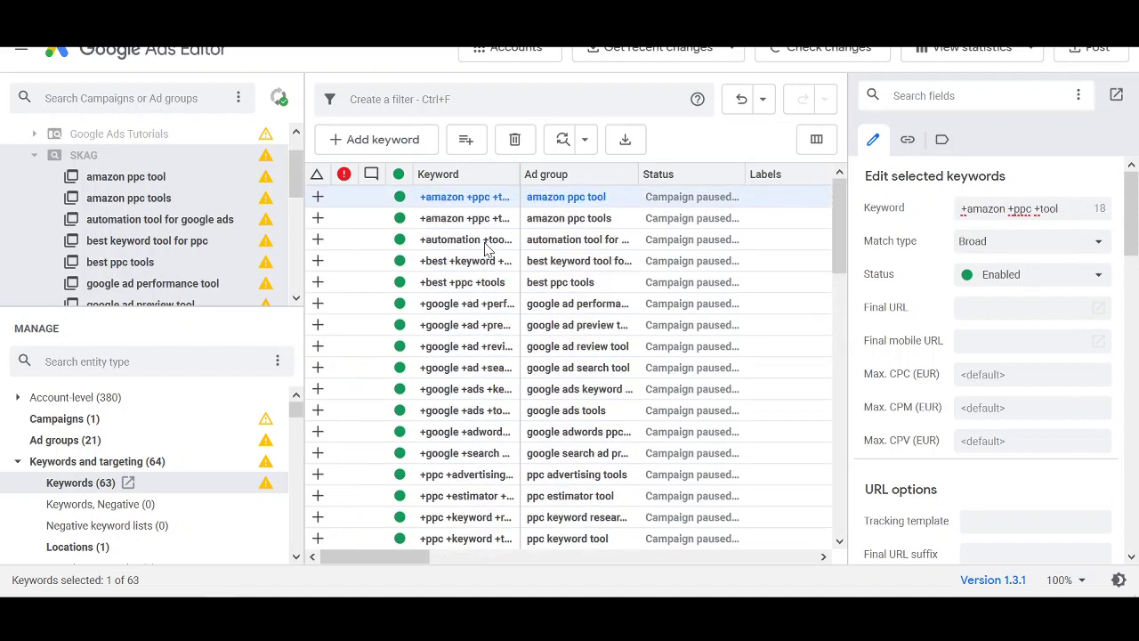
Bring up the bulk add-or-update window for SKAG's expanded text ads
left_click(110, 162)
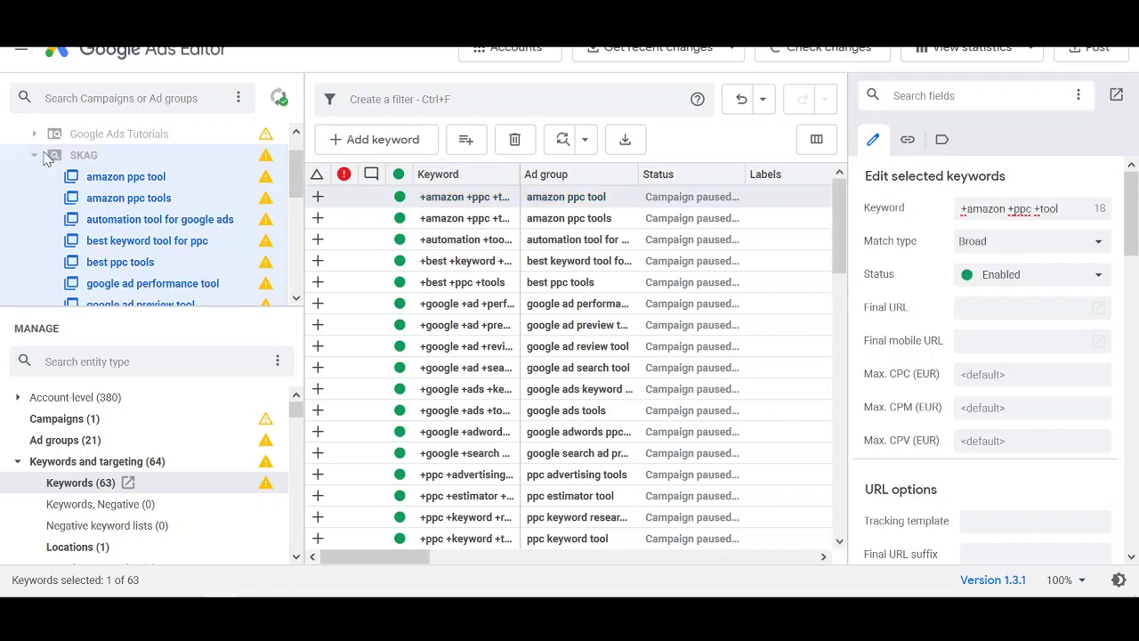
left_click(17, 461)
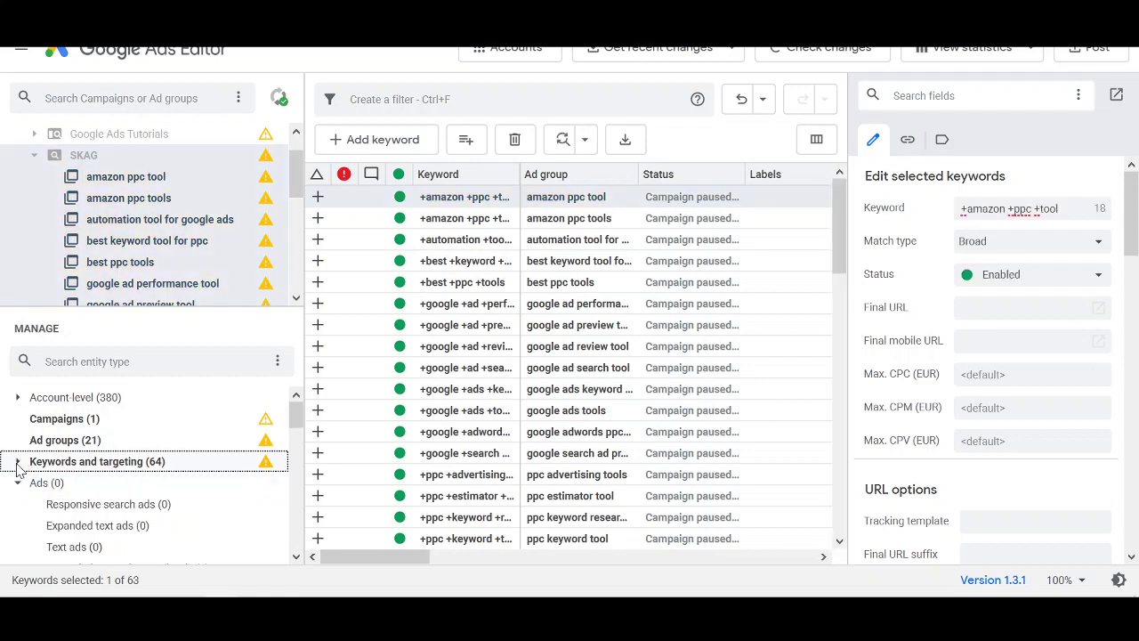
left_click(71, 527)
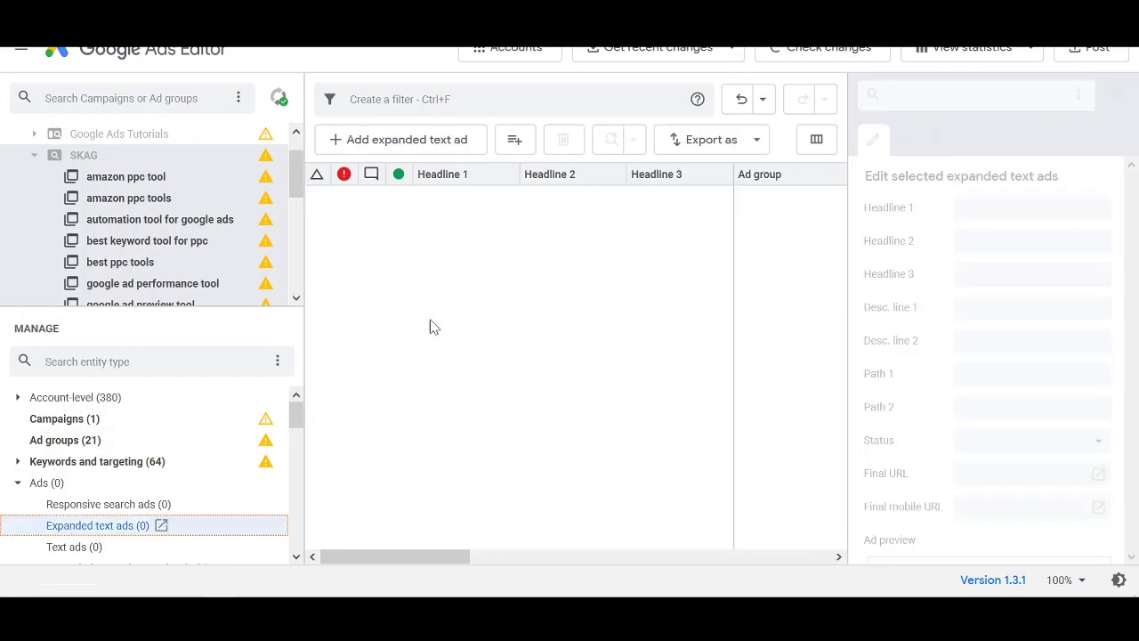
left_click(514, 144)
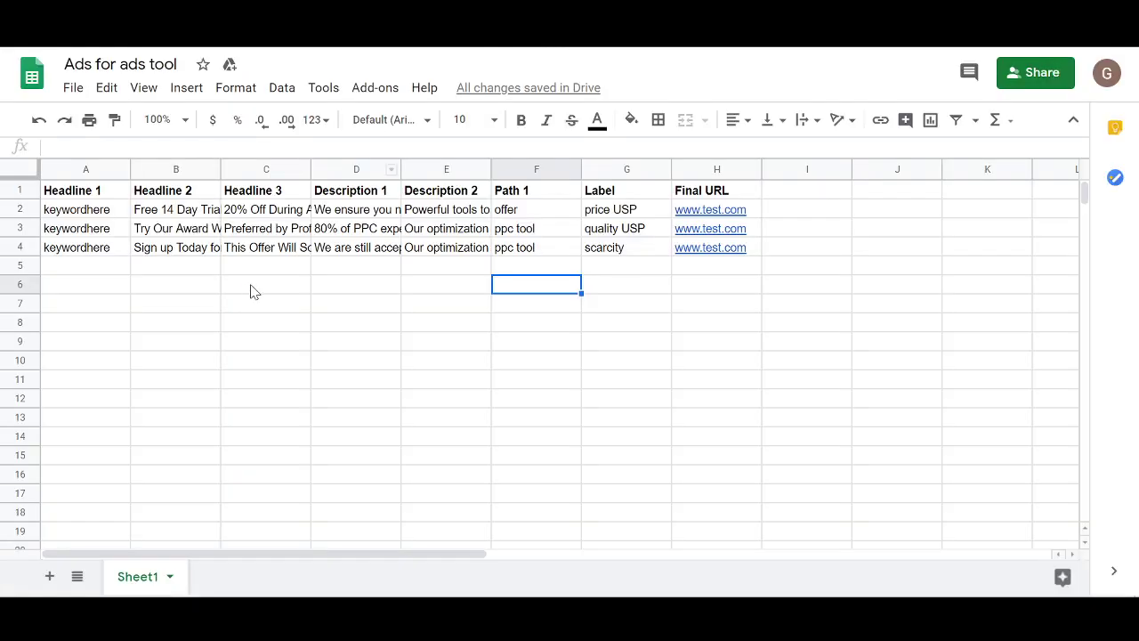
Check the three keywordhere template ads in 'Ads for ads tool' and copy the whole sheet
left_click(249, 290)
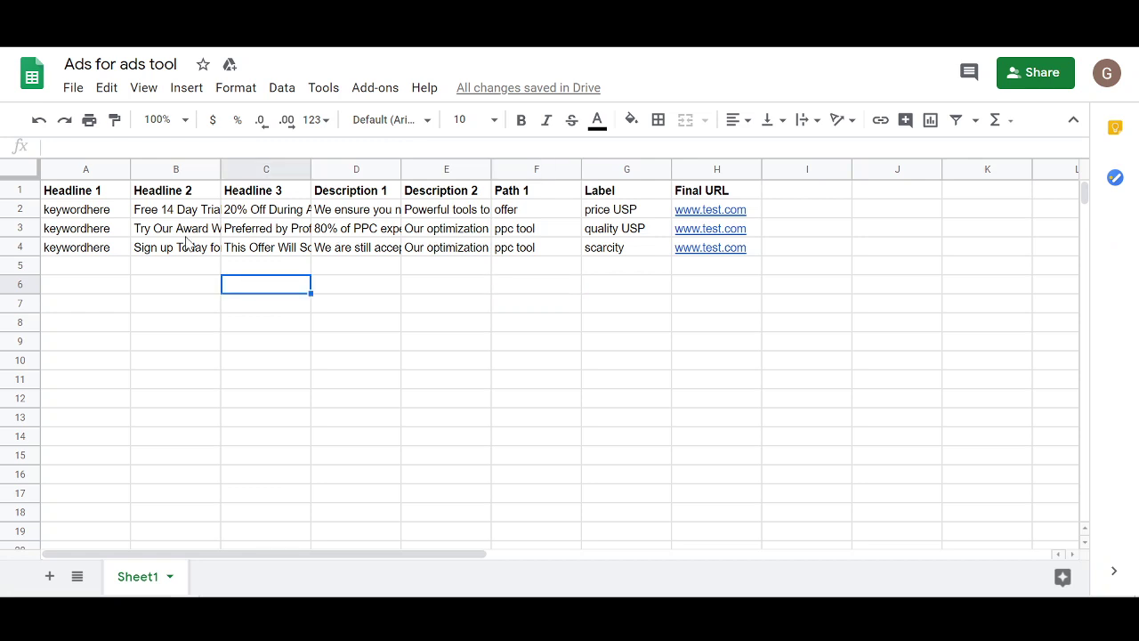
left_click(68, 214)
key("Down")
key("Down")
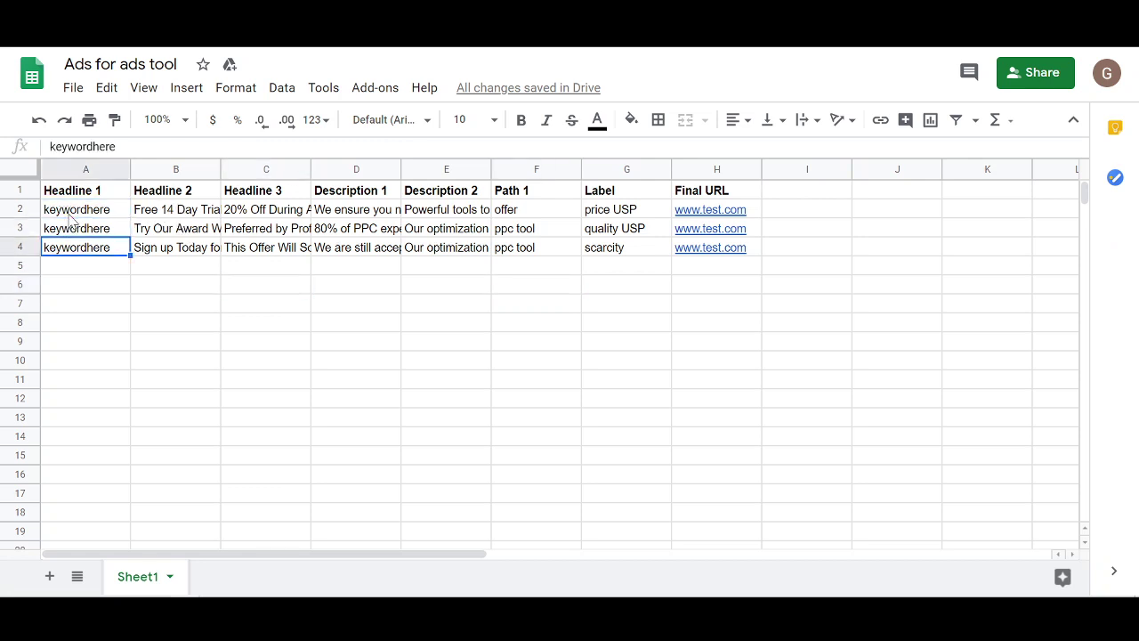
key("Up")
key("Up")
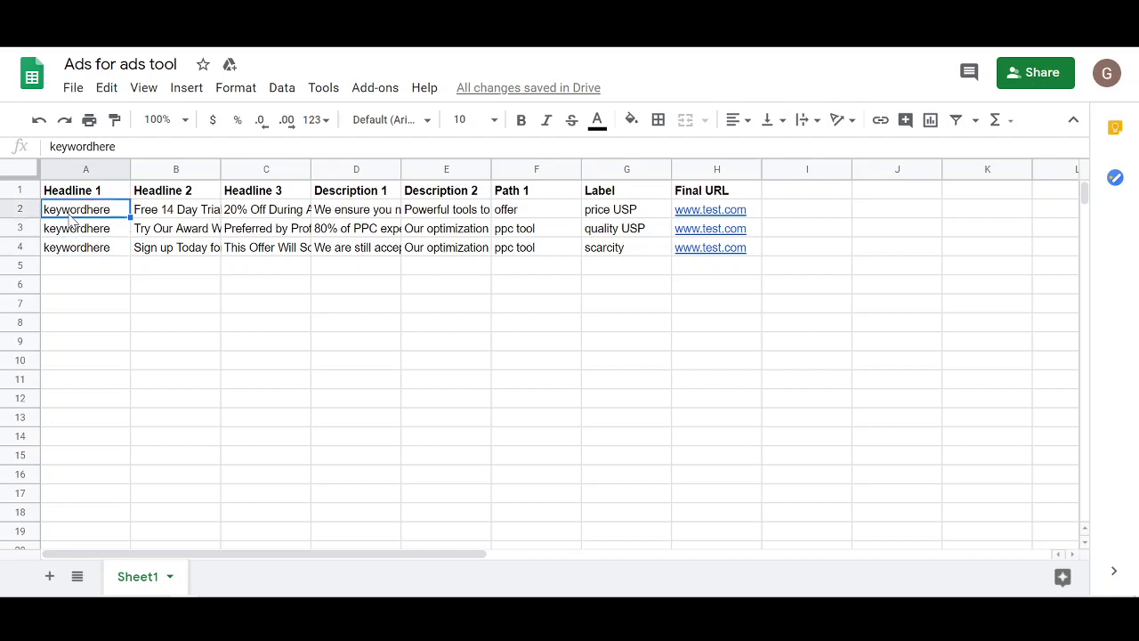
key("Right")
key("Right")
key("Right")
key("Right")
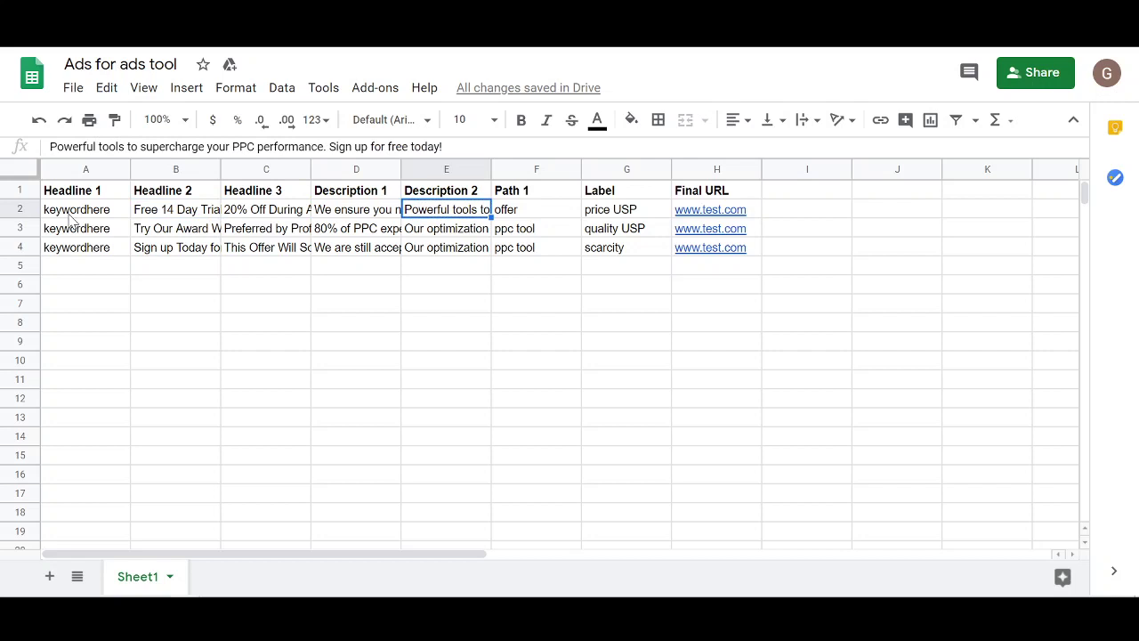
key("Down")
key("Left")
key("Left")
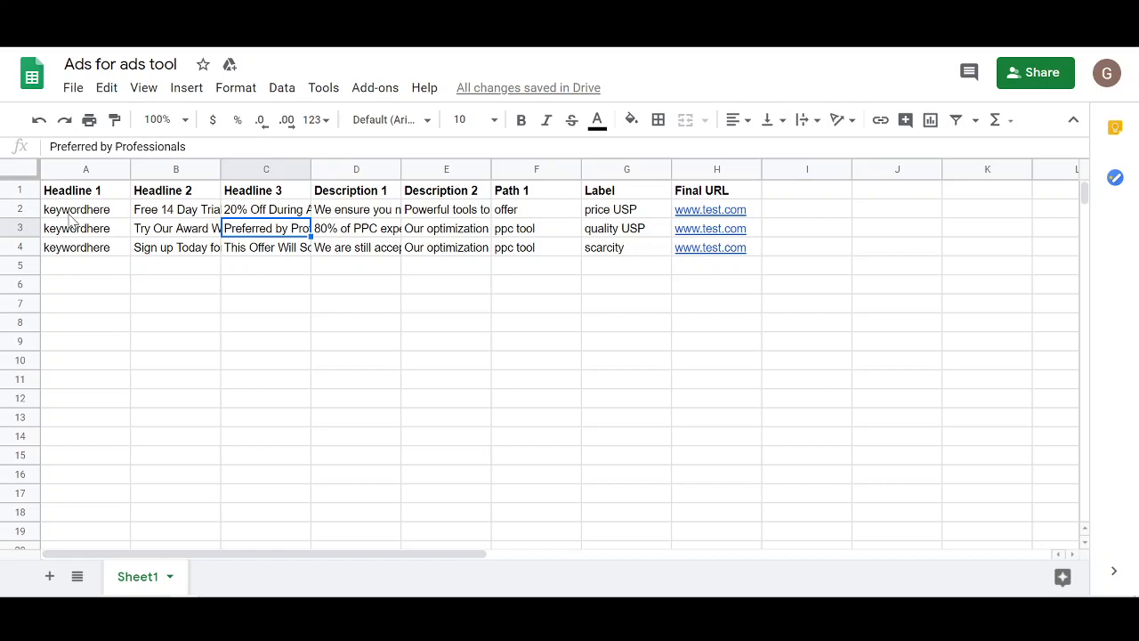
left_click(20, 173)
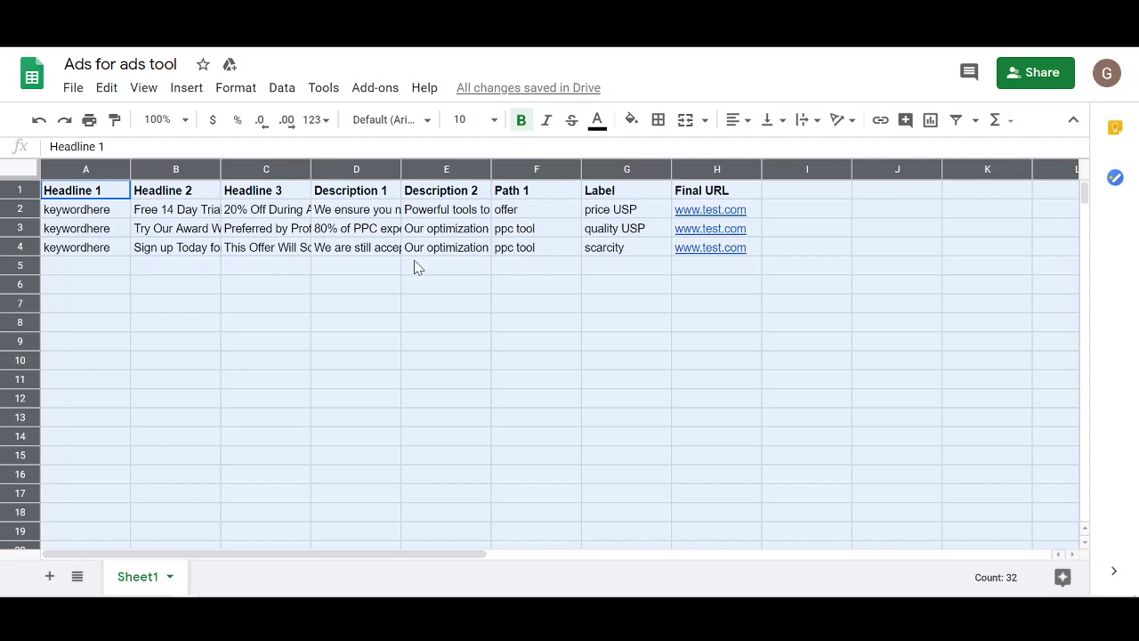
key("alt+Tab")
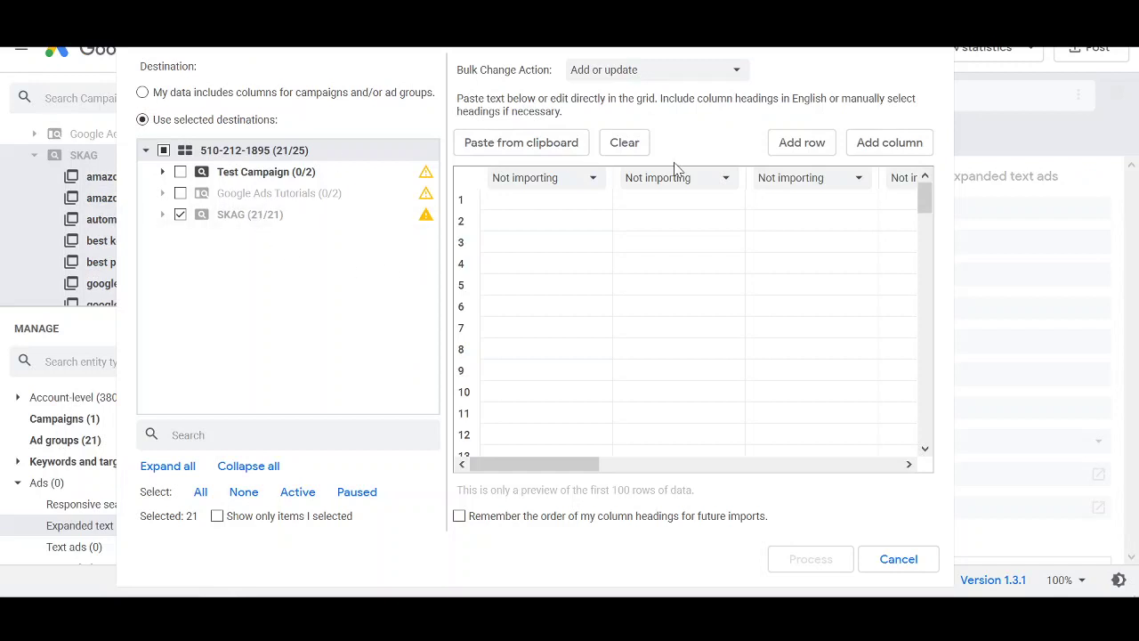
Paste the template ads, map the USP/scarcity column to Labels, and start importing
left_click(545, 149)
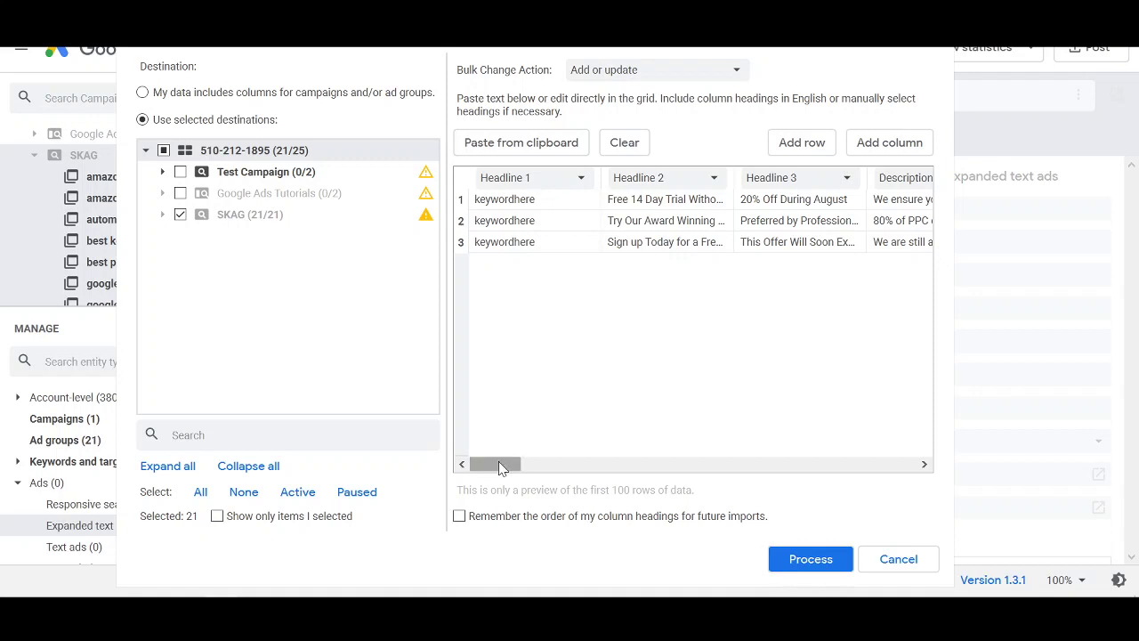
left_click_drag(494, 464, 586, 472)
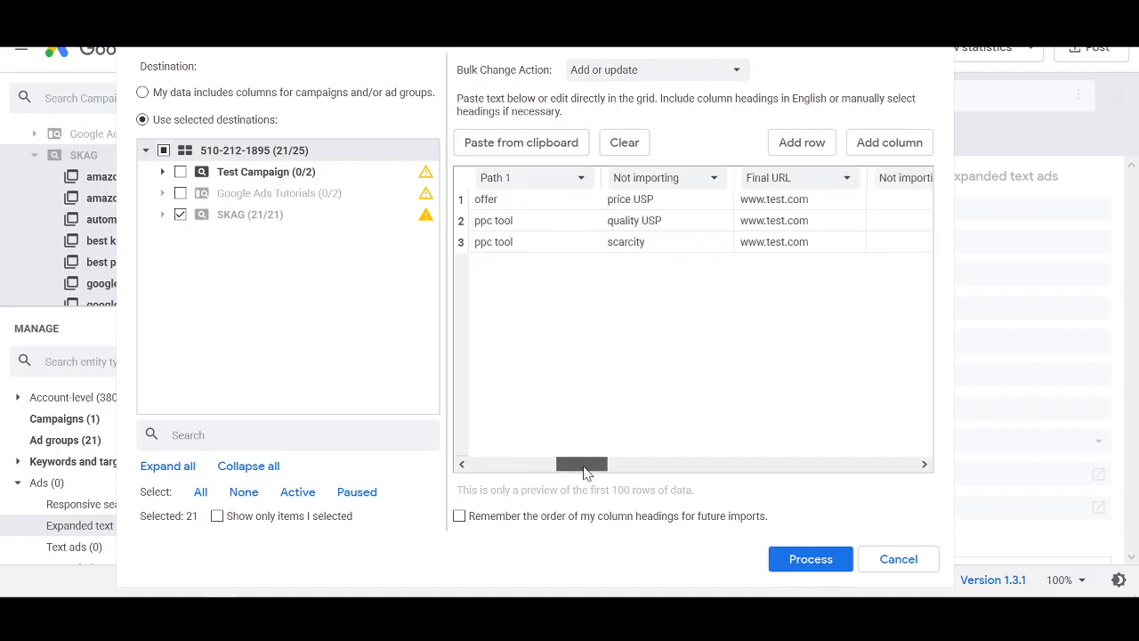
left_click(705, 184)
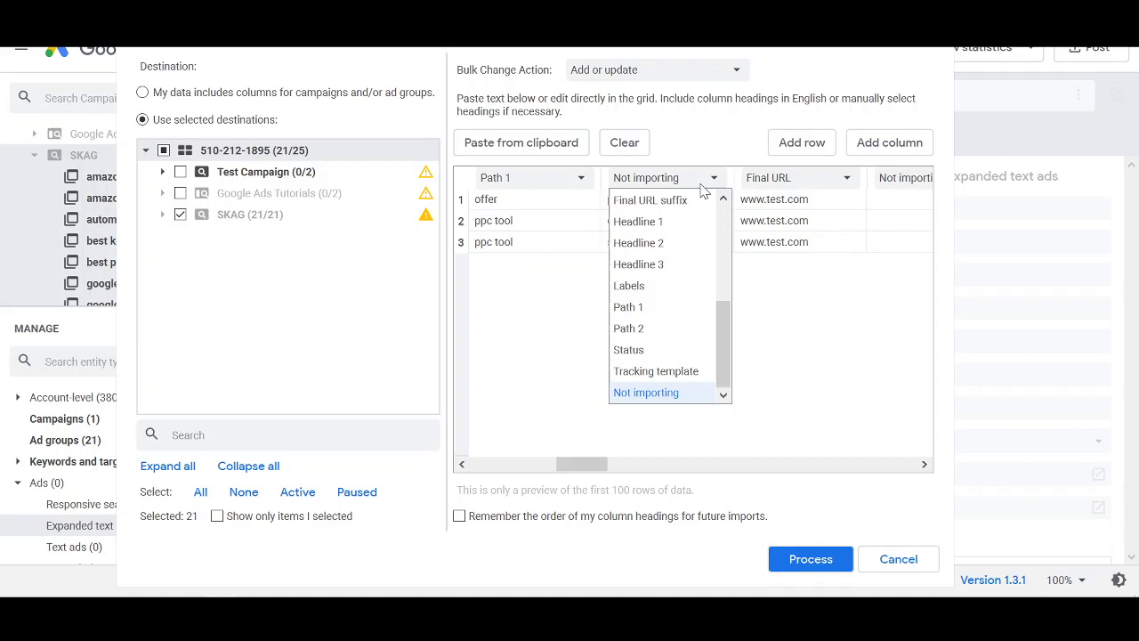
left_click(652, 288)
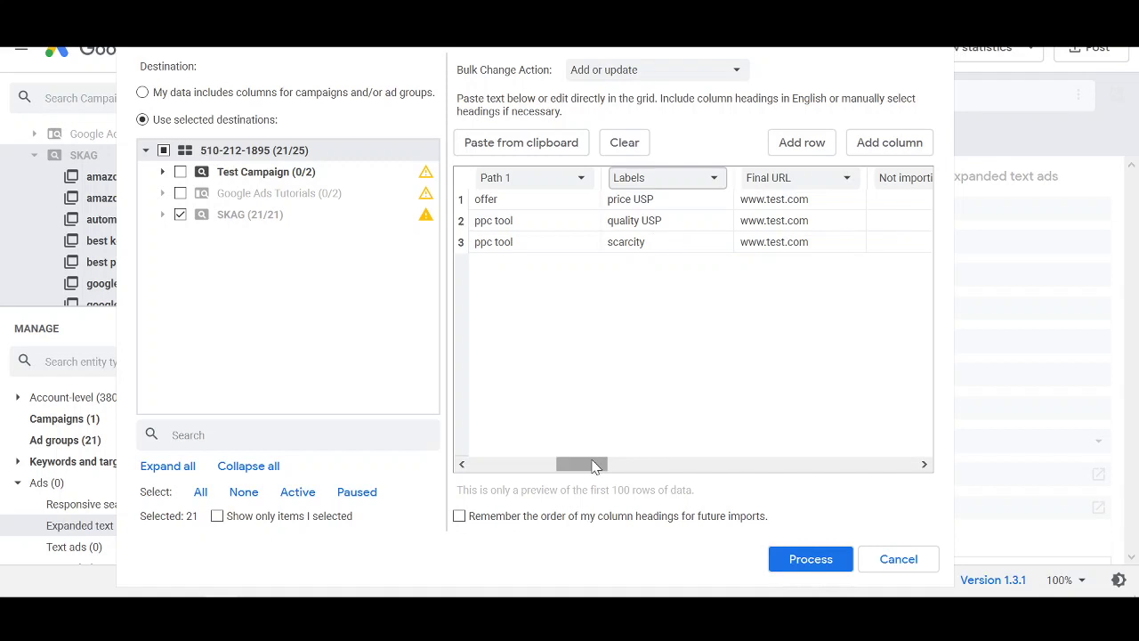
mouse_move(590, 465)
left_mouse_down()
mouse_move(622, 475)
mouse_move(486, 483)
left_mouse_up()
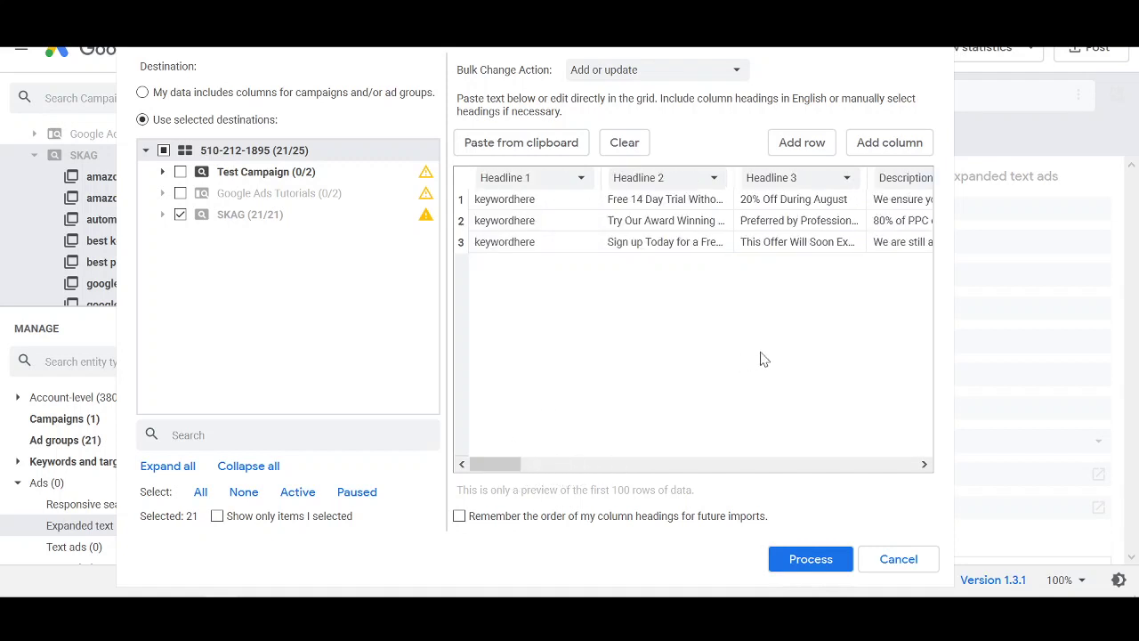
left_click(803, 564)
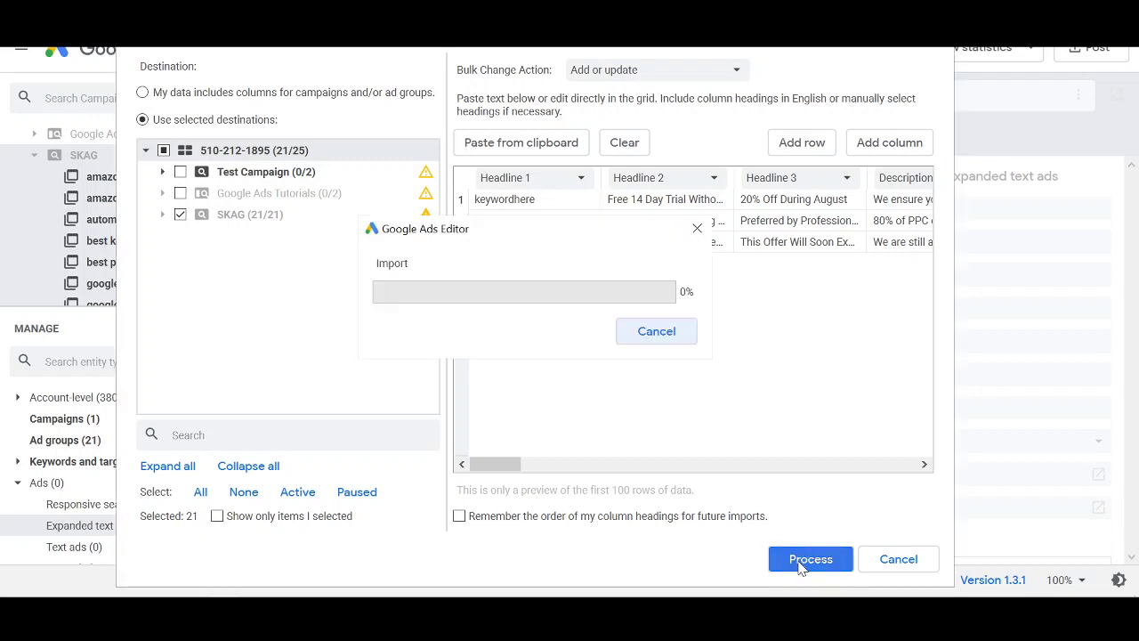
Finish the import and review the amazon ppc tool and automation tool ad groups' new ads
left_click(763, 565)
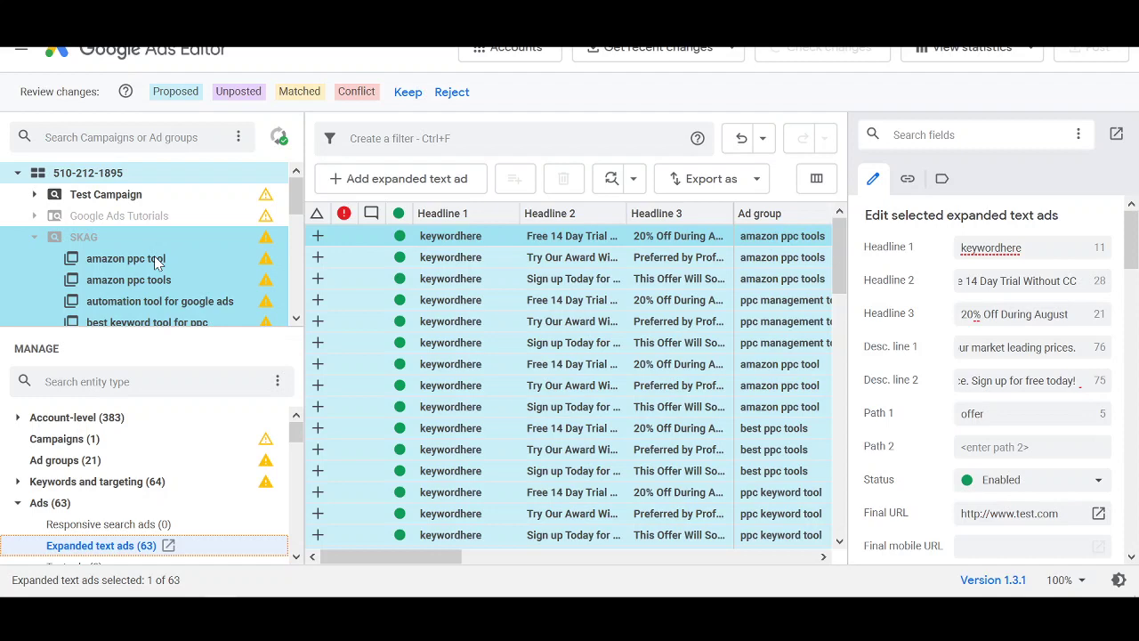
left_click(156, 259)
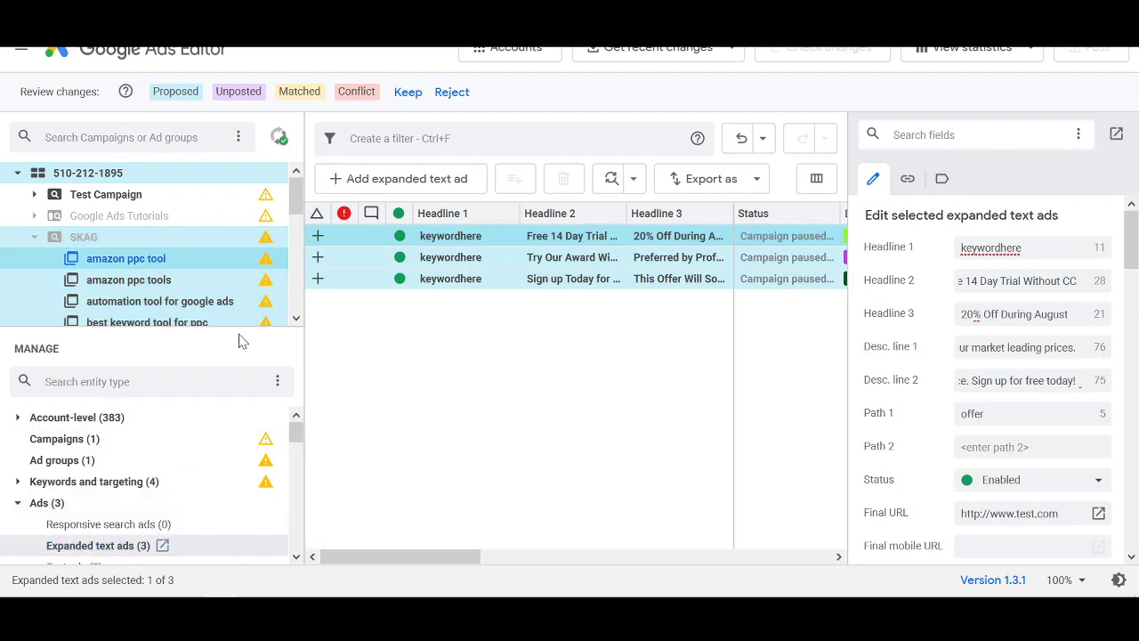
key("Down")
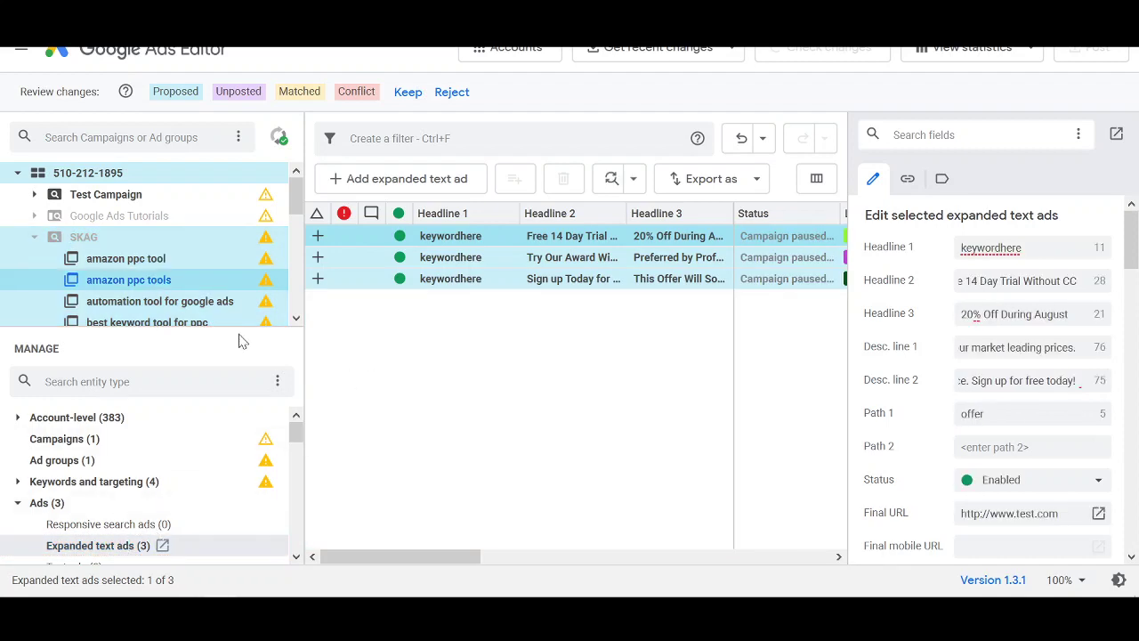
key("Down")
key("Up")
key("Up")
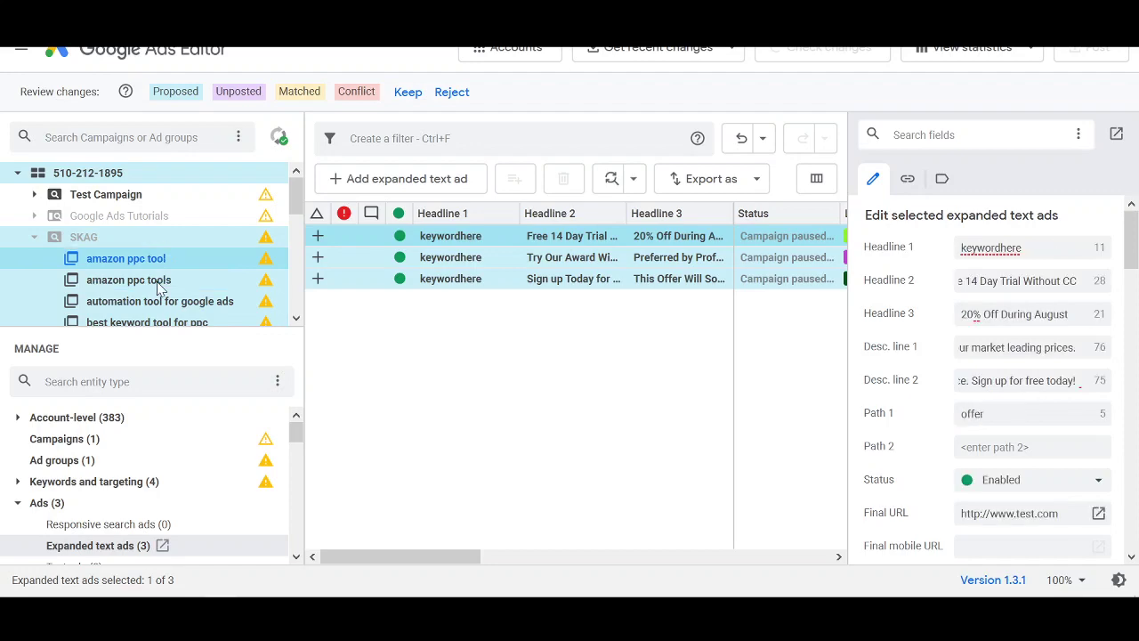
Select all 63 ads in the SKAG campaign and keep the imported changes
left_click(114, 241)
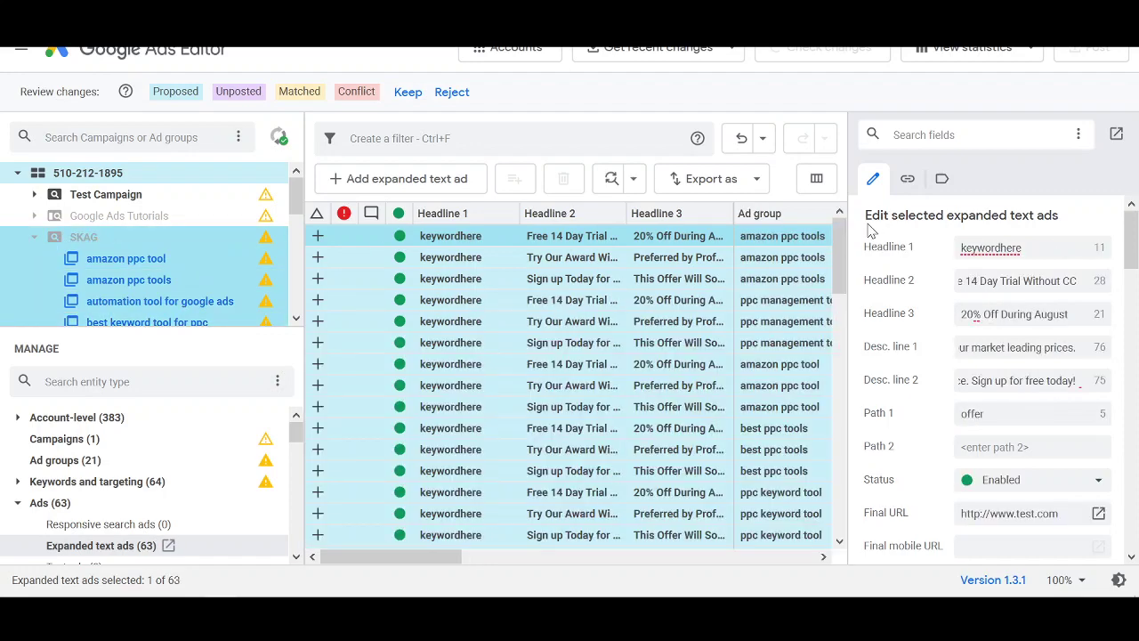
scroll(841, 392, "down", 1)
left_click_drag(841, 391, 840, 480)
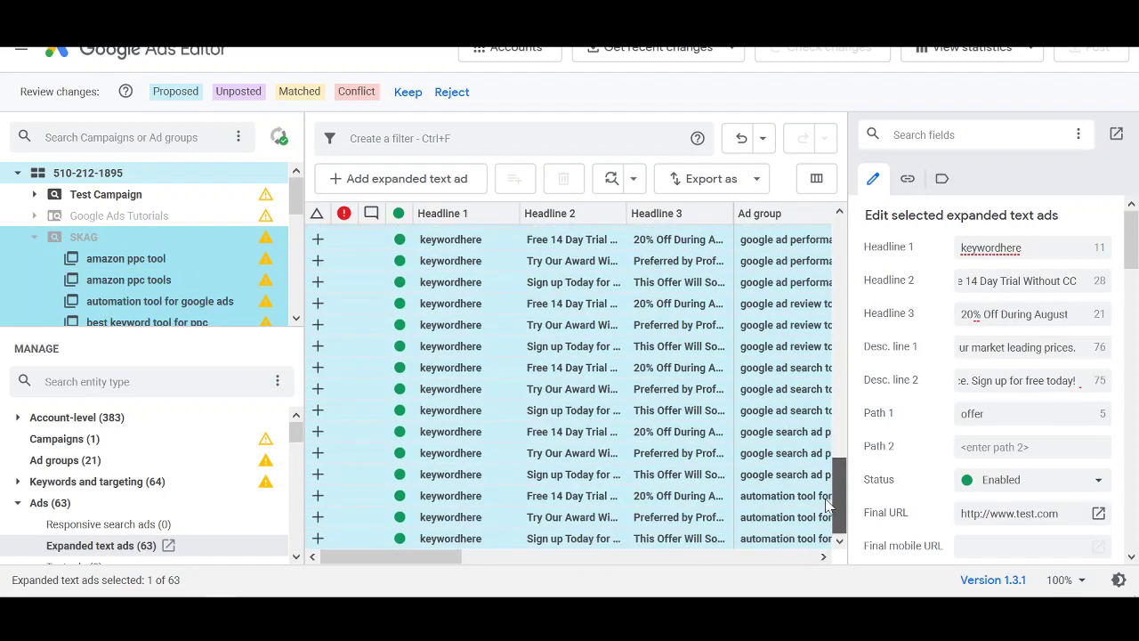
left_click(585, 541, "shift")
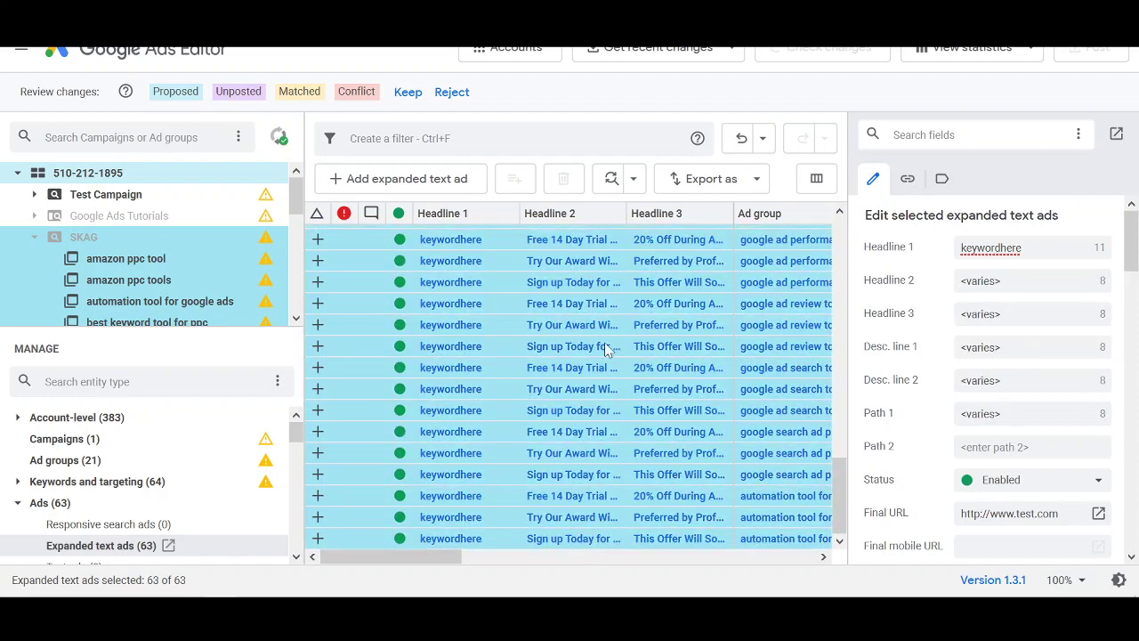
left_click(408, 94)
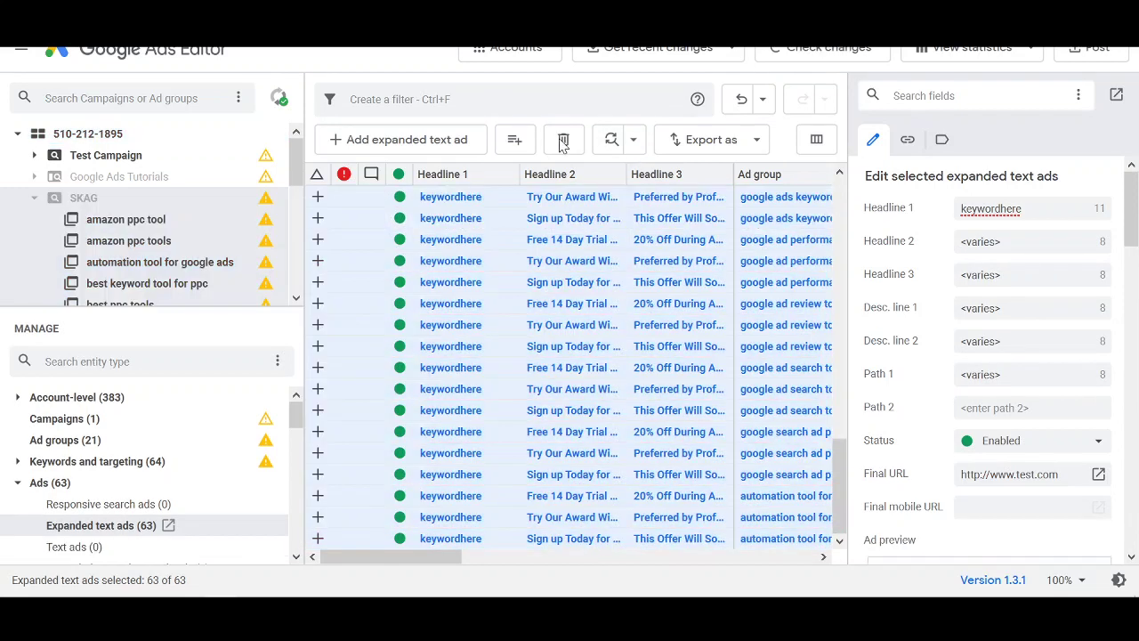
left_click(634, 142)
Replace the 'keywordhere' placeholder with the ad group name in all 63 ads, then surface error ads
left_click(644, 173)
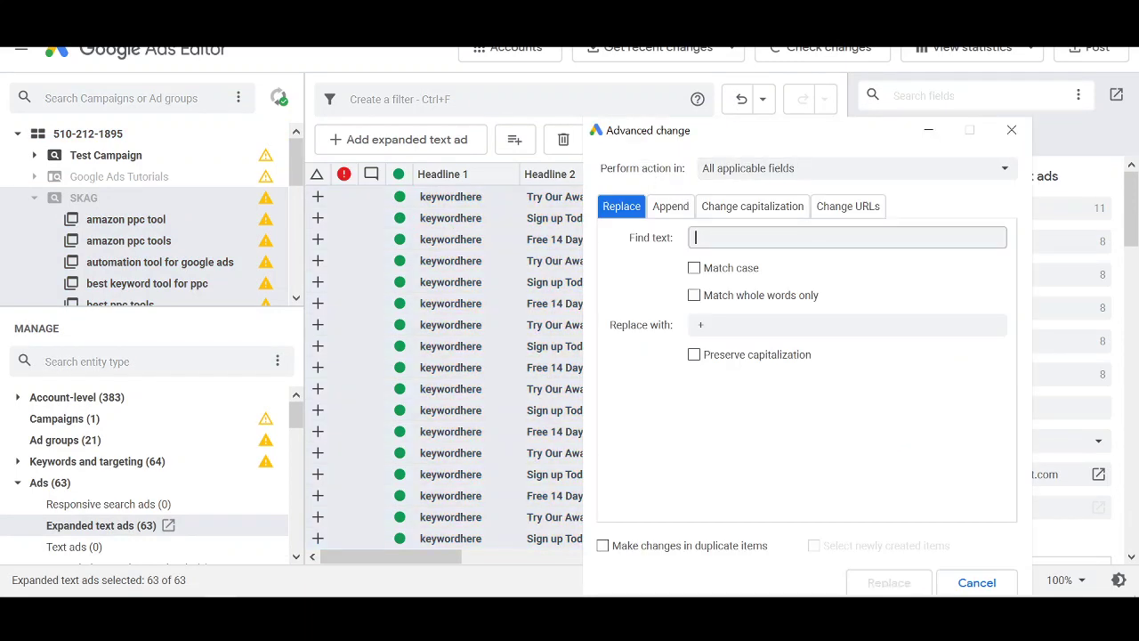
type("keywordhere")
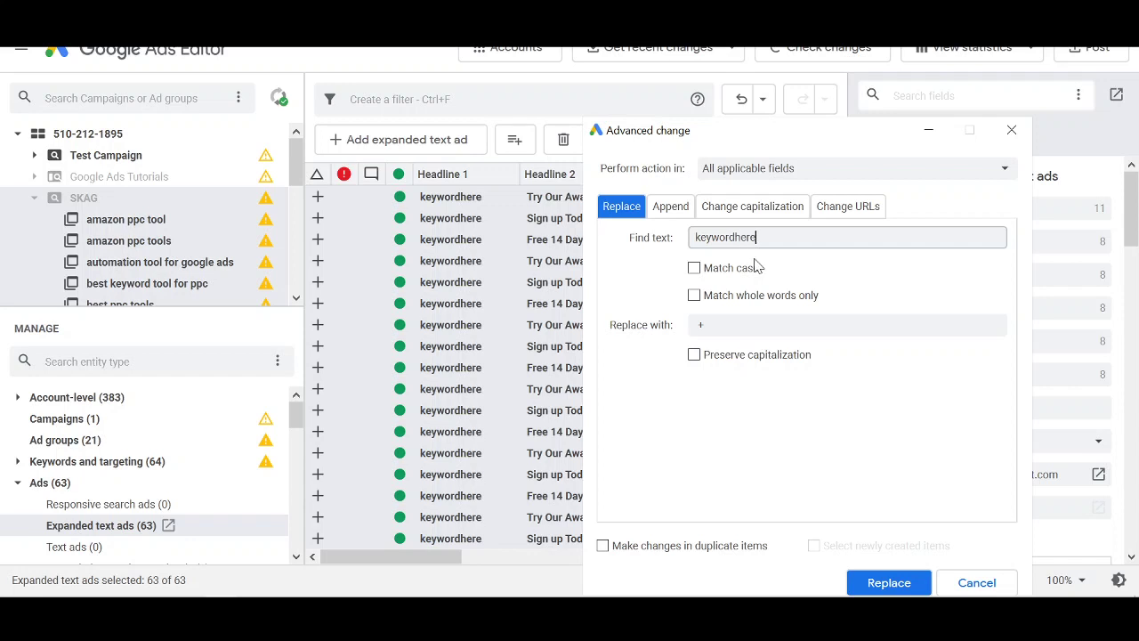
left_click(700, 325)
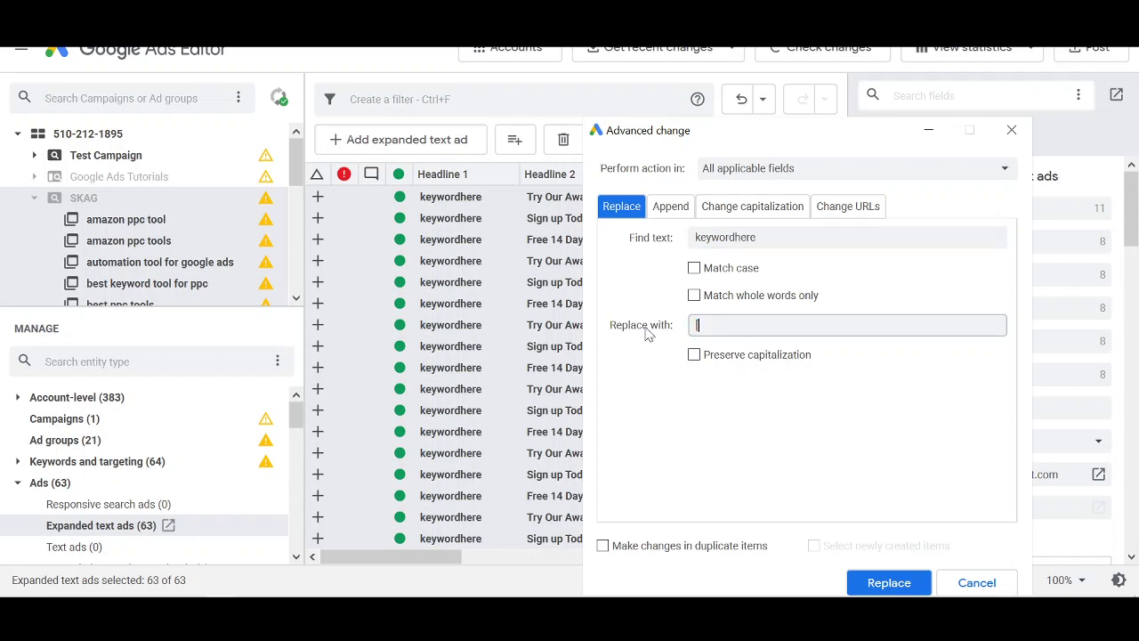
type("roup]")
left_click(872, 581)
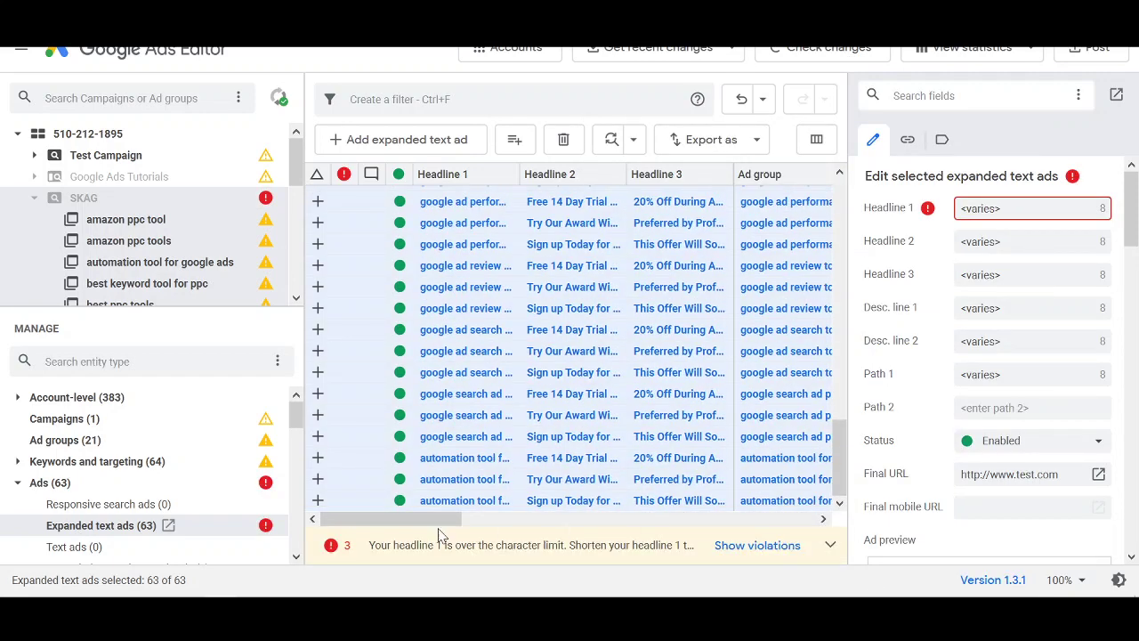
left_click(345, 174)
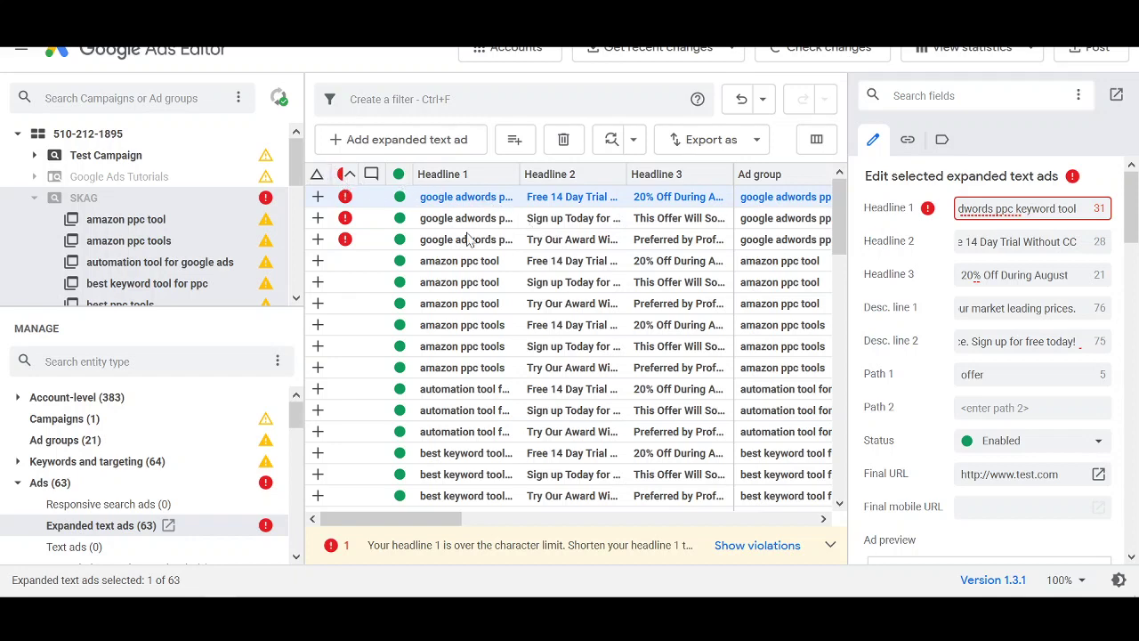
Select all 63 ads and change only their Headline 1 capitalization to Title Case
key("ctrl+a")
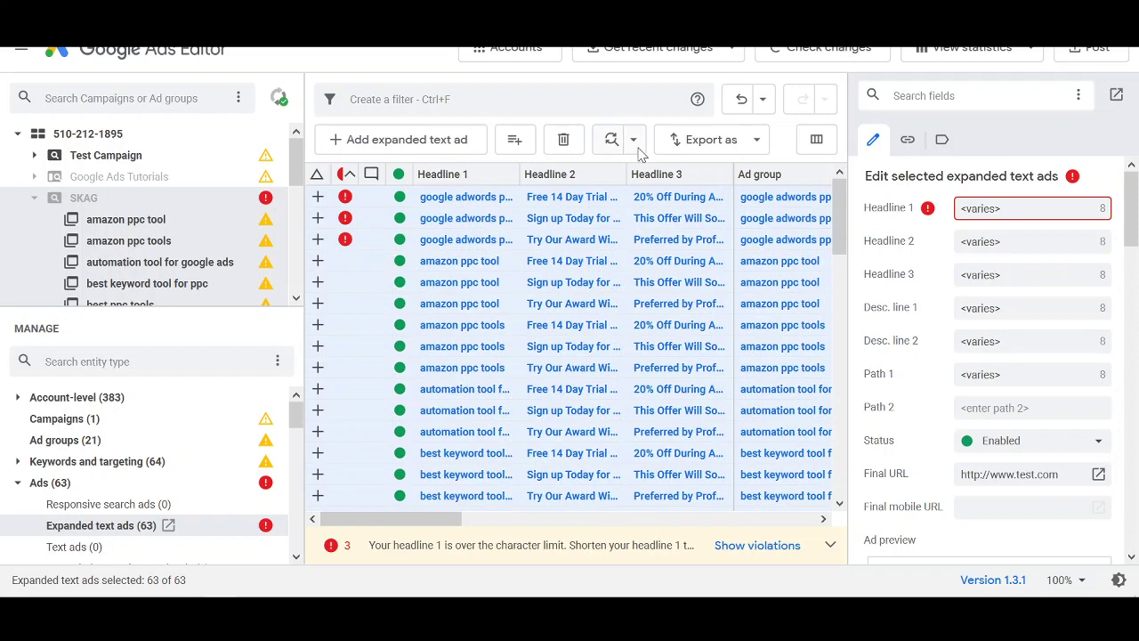
left_click(634, 142)
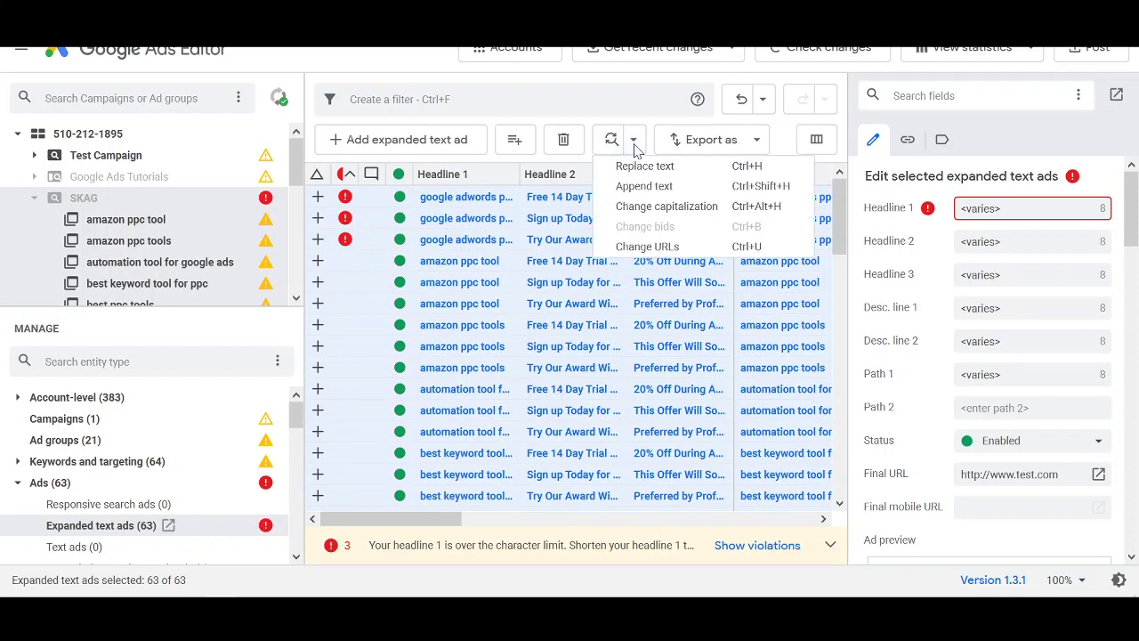
left_click(646, 208)
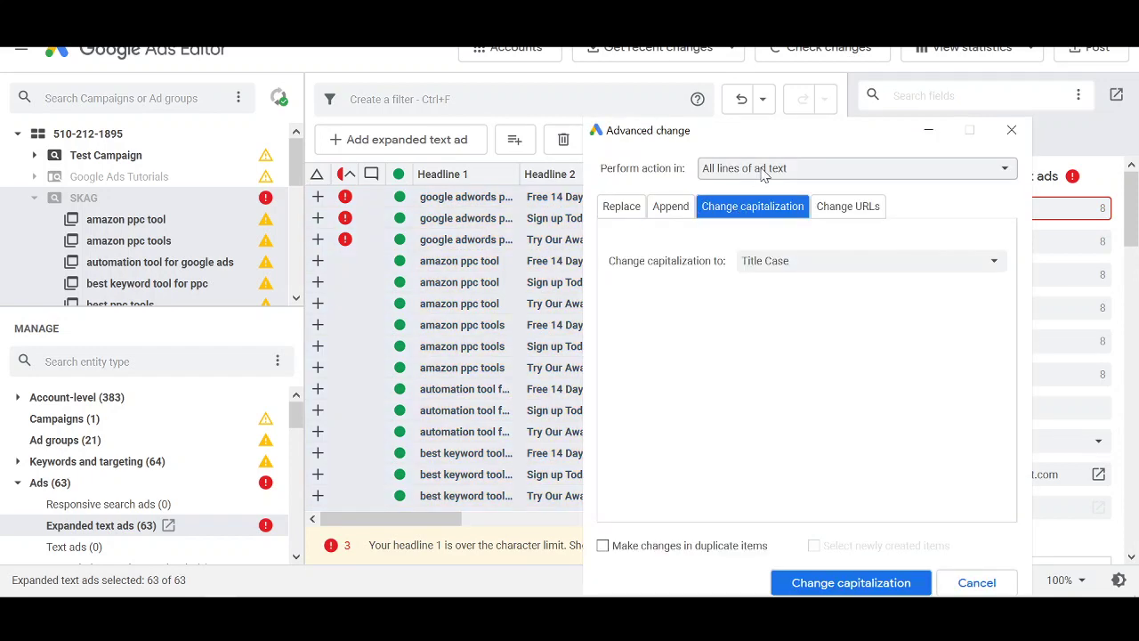
left_click(761, 171)
left_click(735, 212)
left_click(806, 587)
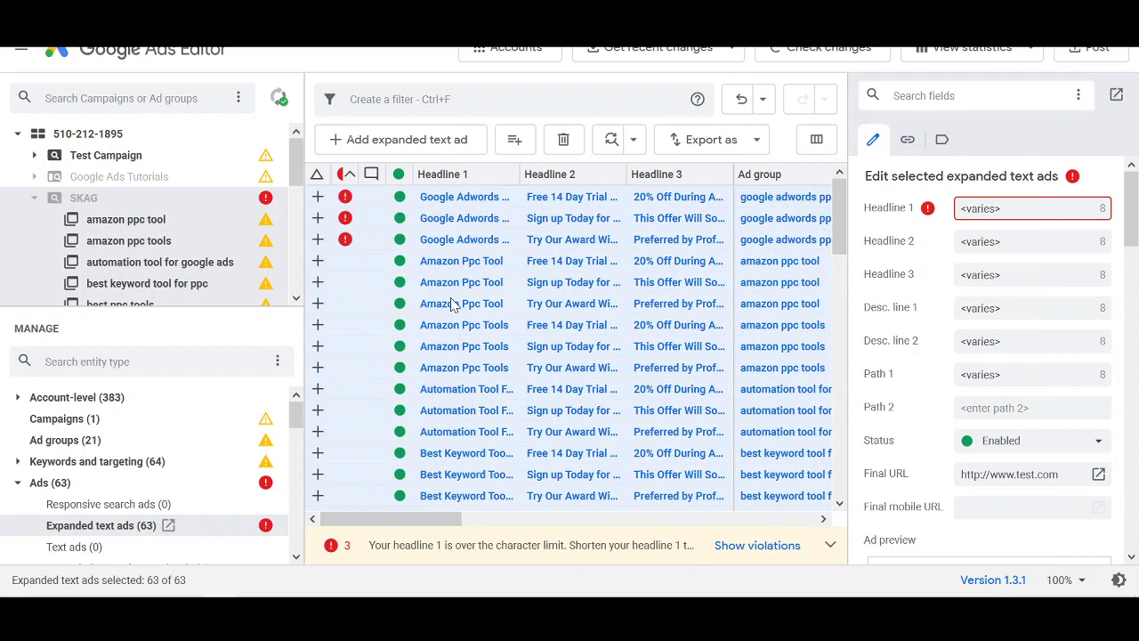
Select the three Google Adwords ads and change 'Ppc' to 'PPC' in their shared Headline 1
left_click(451, 203)
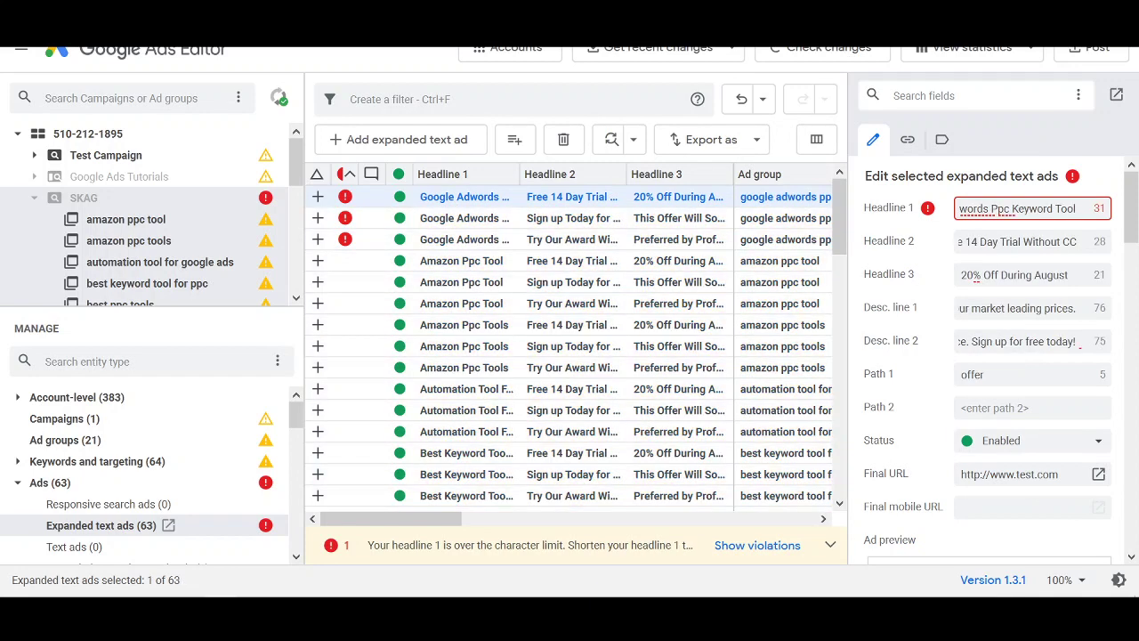
left_click(451, 247, "shift")
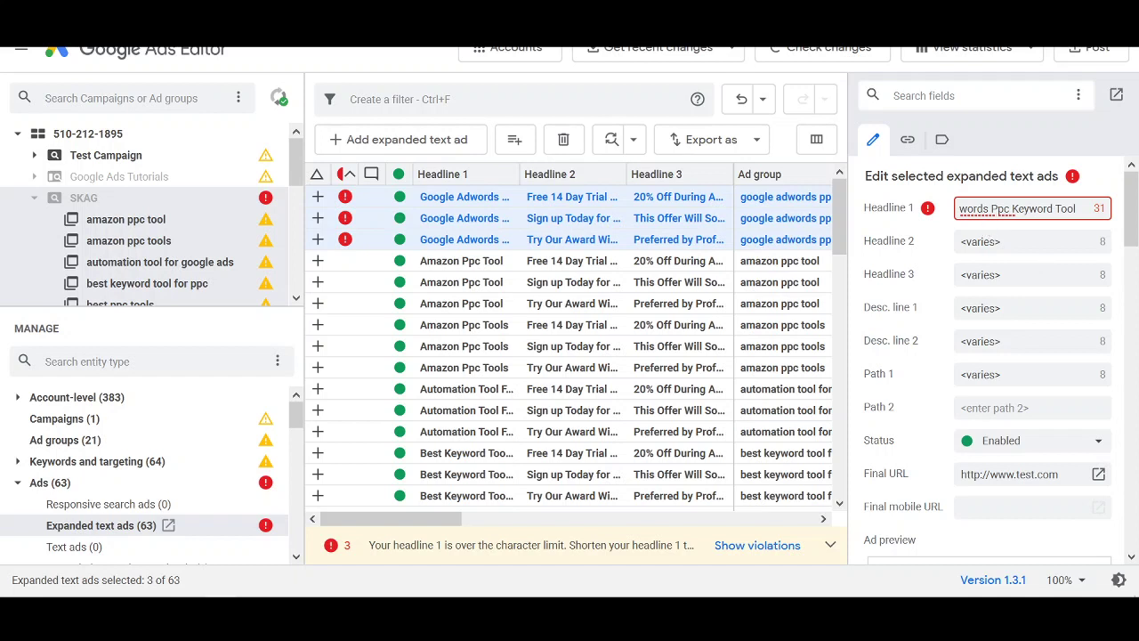
left_click(1011, 208)
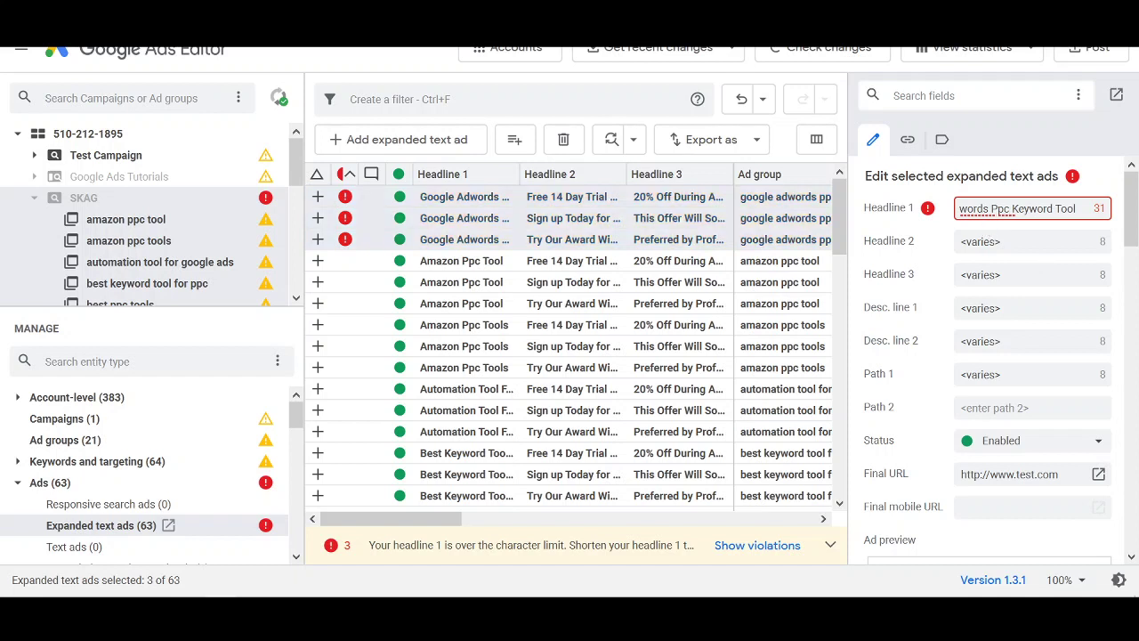
key("BackSpace")
key("BackSpace")
type("PC")
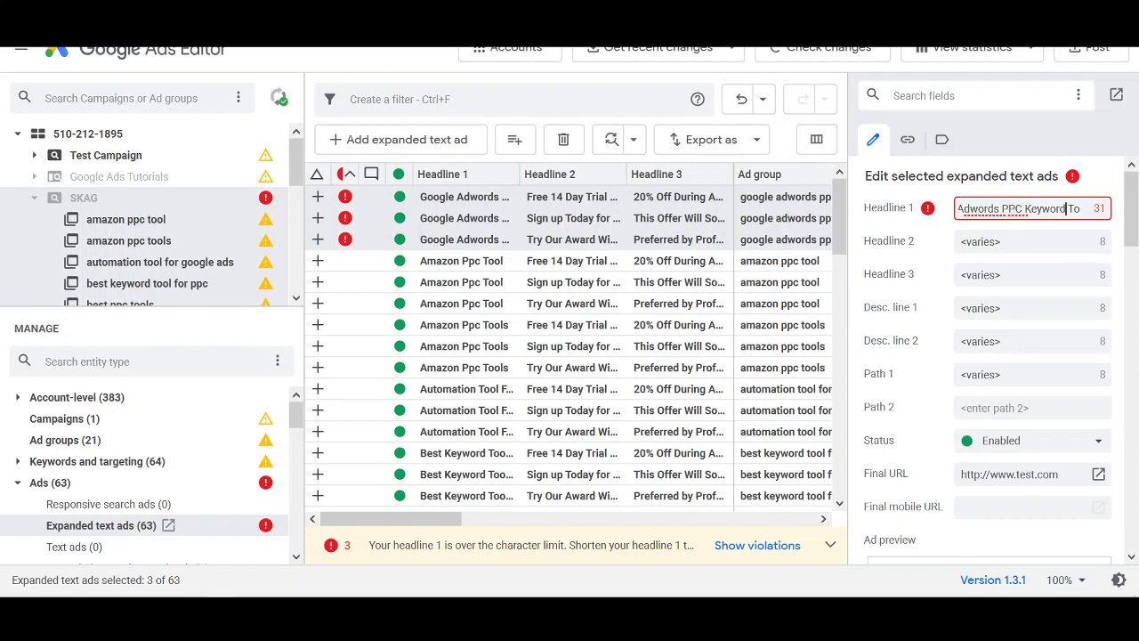
Remove 'Keyword' so Headline 1 reads 'Google Adwords PPC Tool', and commit the edit
key("Right")
key("Right")
key("Right")
key("Right")
key("Right")
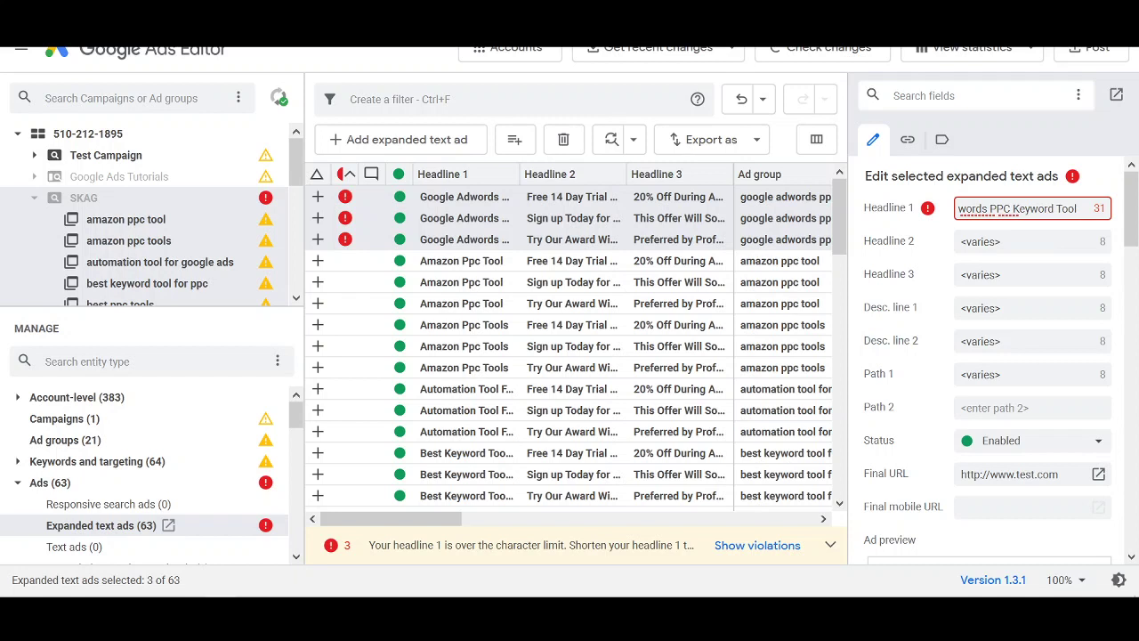
key("Home")
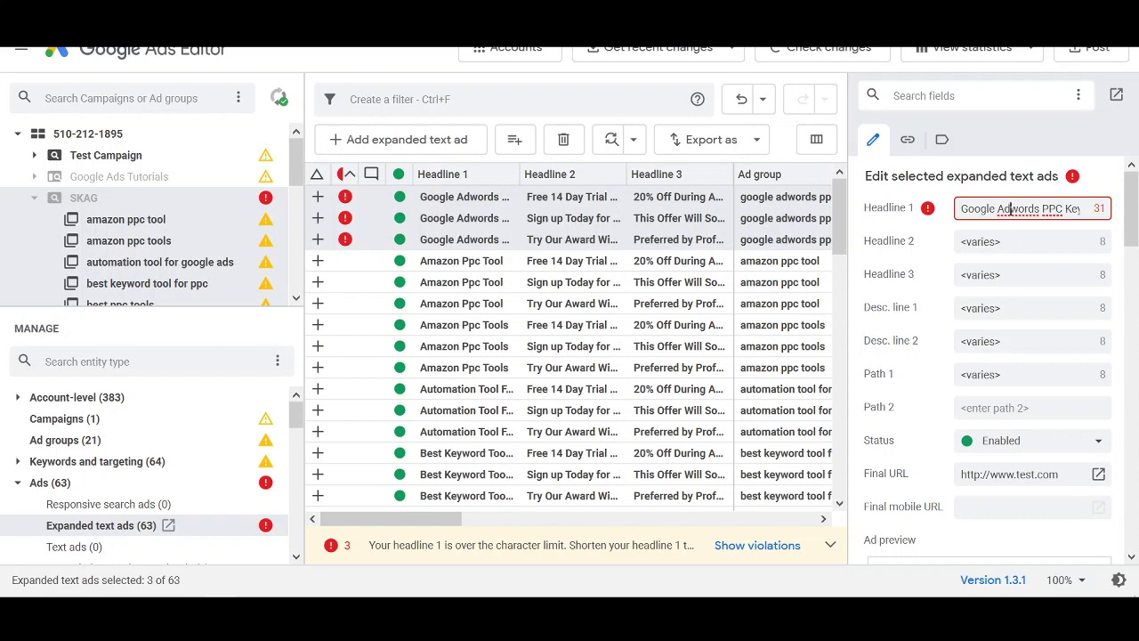
key("Right")
key("Right")
key("Right")
key("Right")
key("Right")
key("Right")
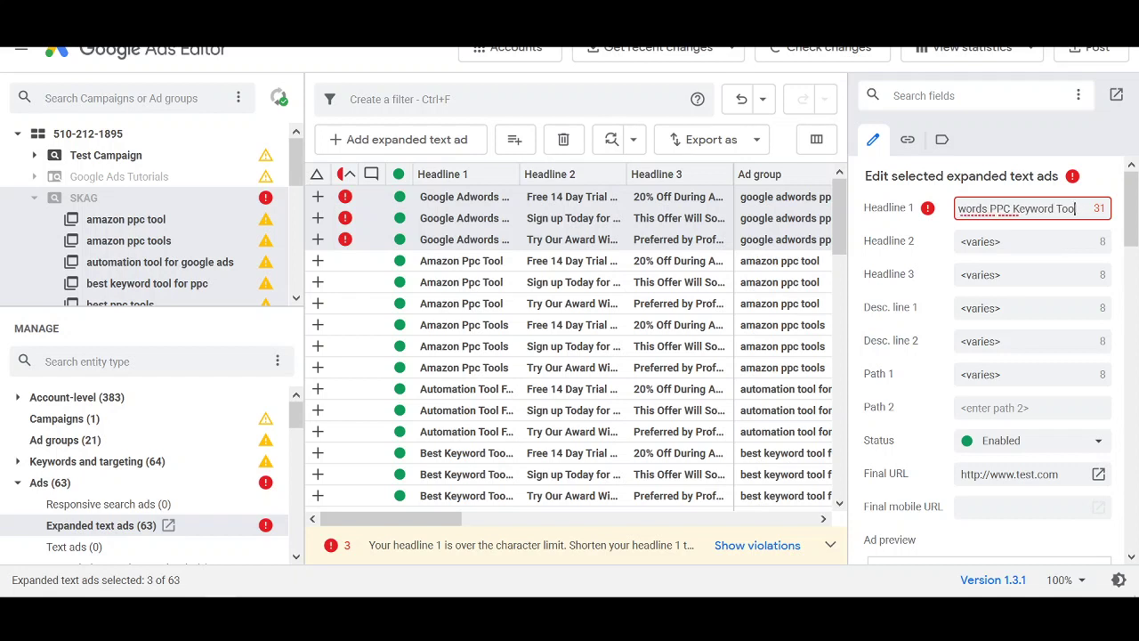
key("Home")
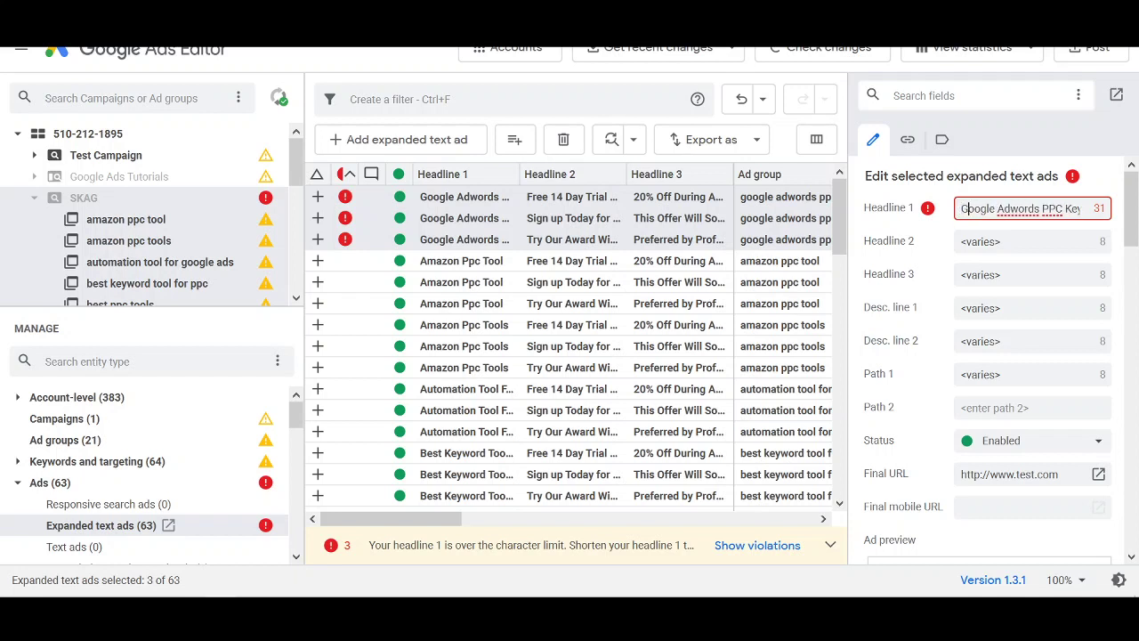
key("Right")
key("Right")
key("Right")
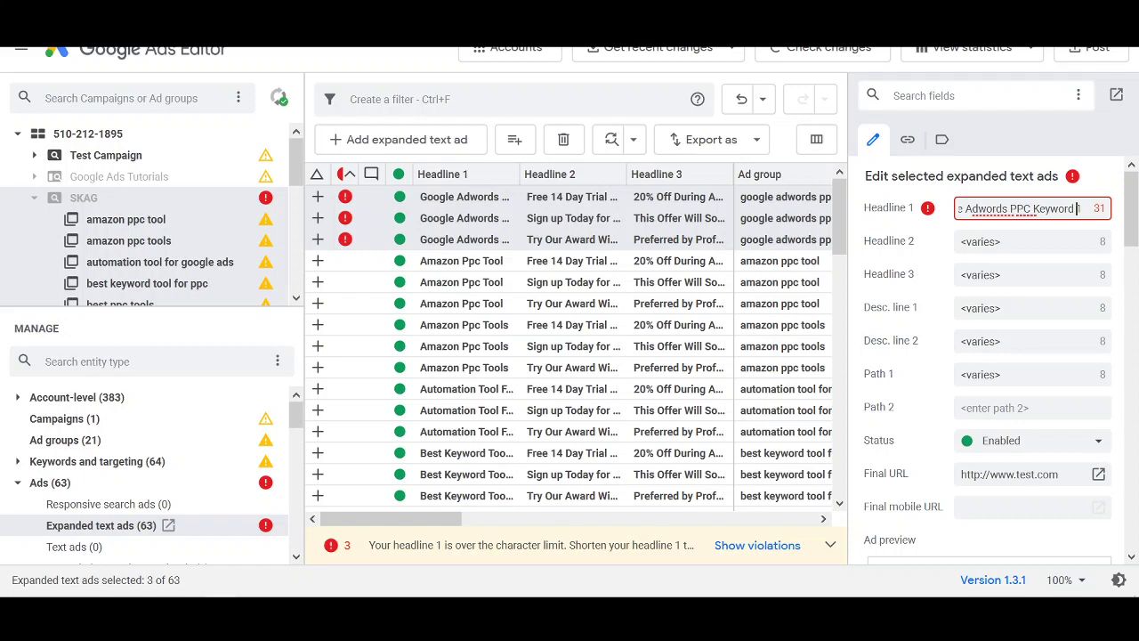
key("Right")
key("Right")
key("Right")
key("Right")
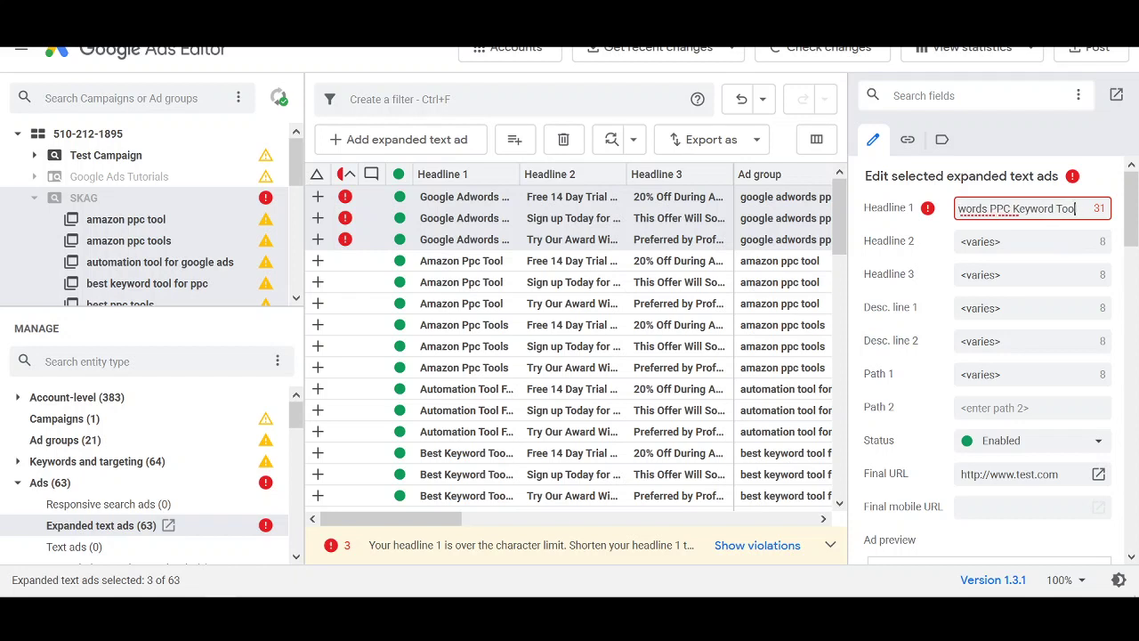
key("Left")
key("Left")
key("Left")
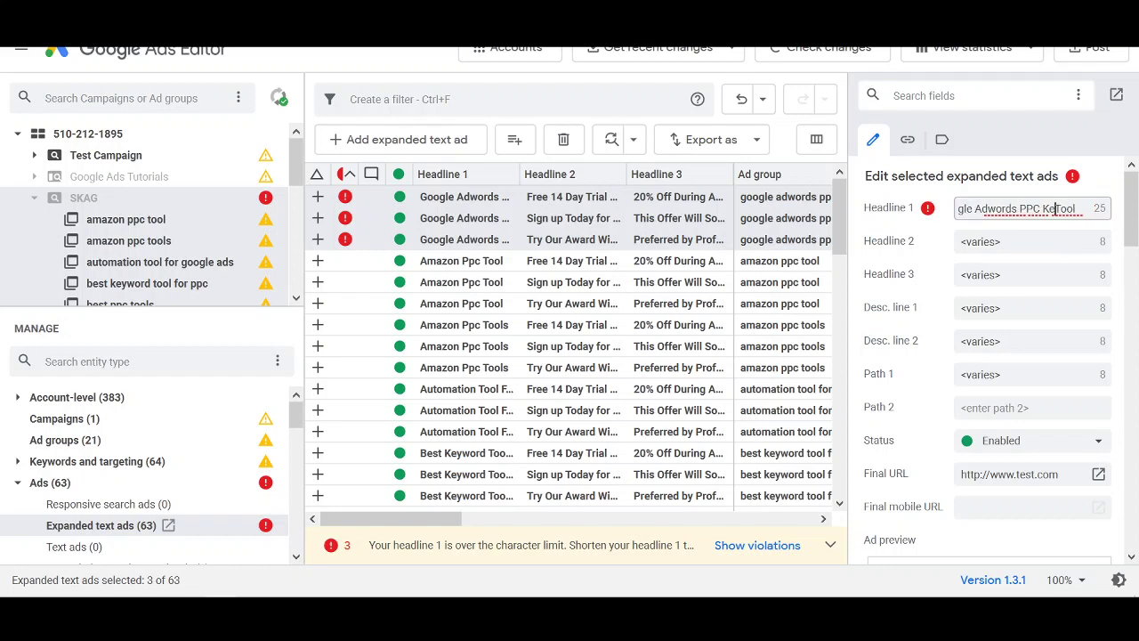
key("BackSpace")
key("BackSpace")
key("BackSpace")
left_click(474, 322)
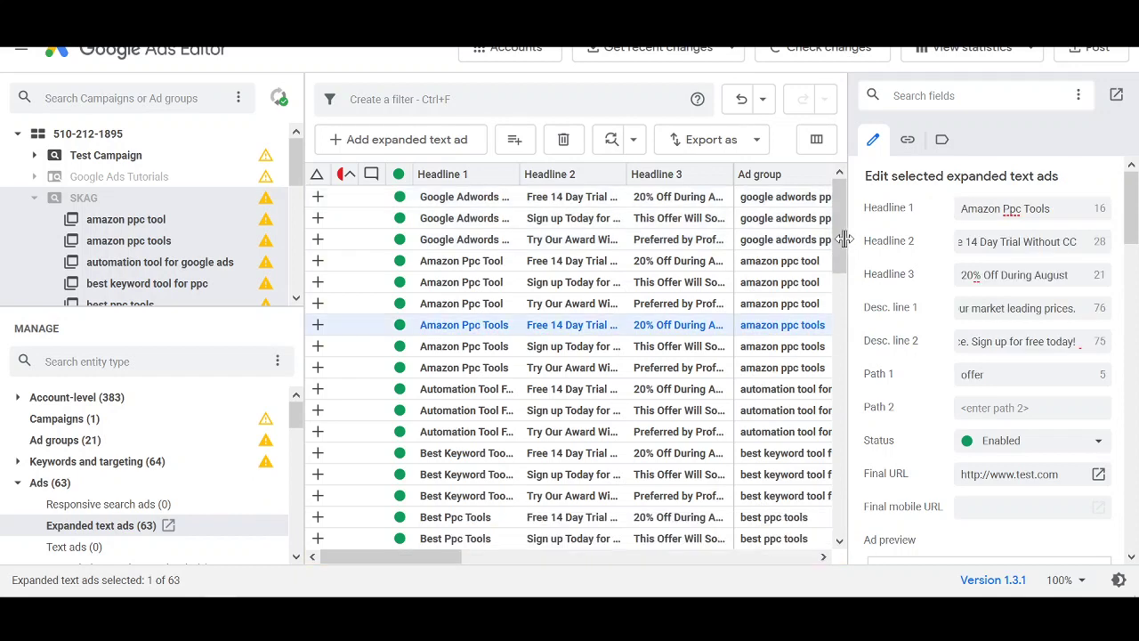
Scroll the edit panel down to show the Amazon Ppc Tools ad preview
mouse_move(842, 241)
left_mouse_down()
mouse_move(861, 406)
mouse_move(846, 182)
left_mouse_up()
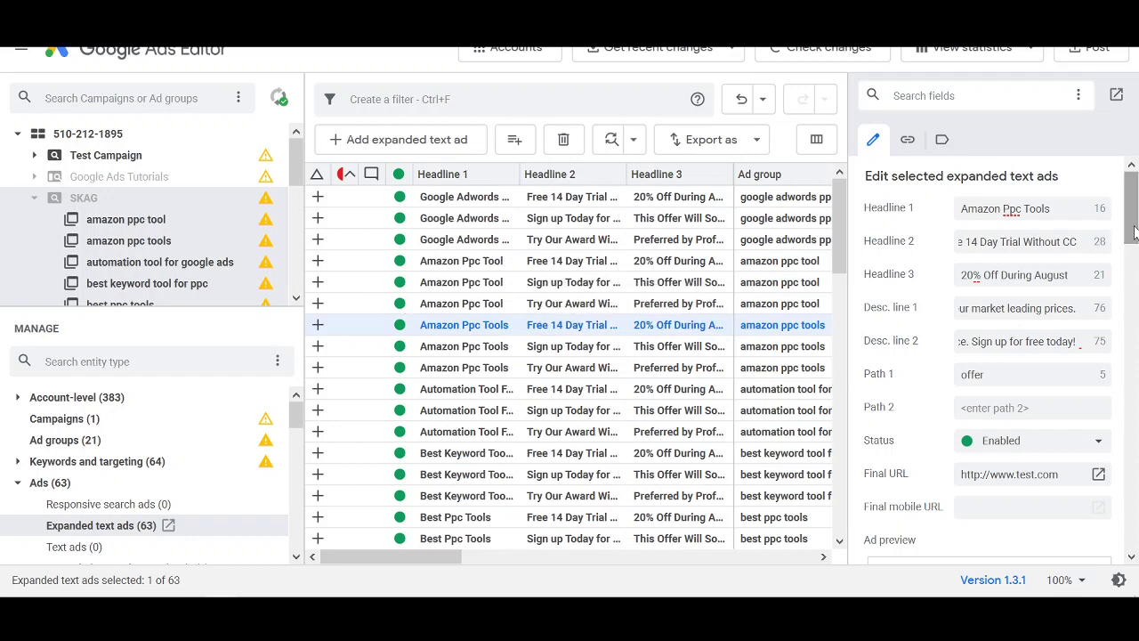
left_click_drag(1132, 239, 1136, 300)
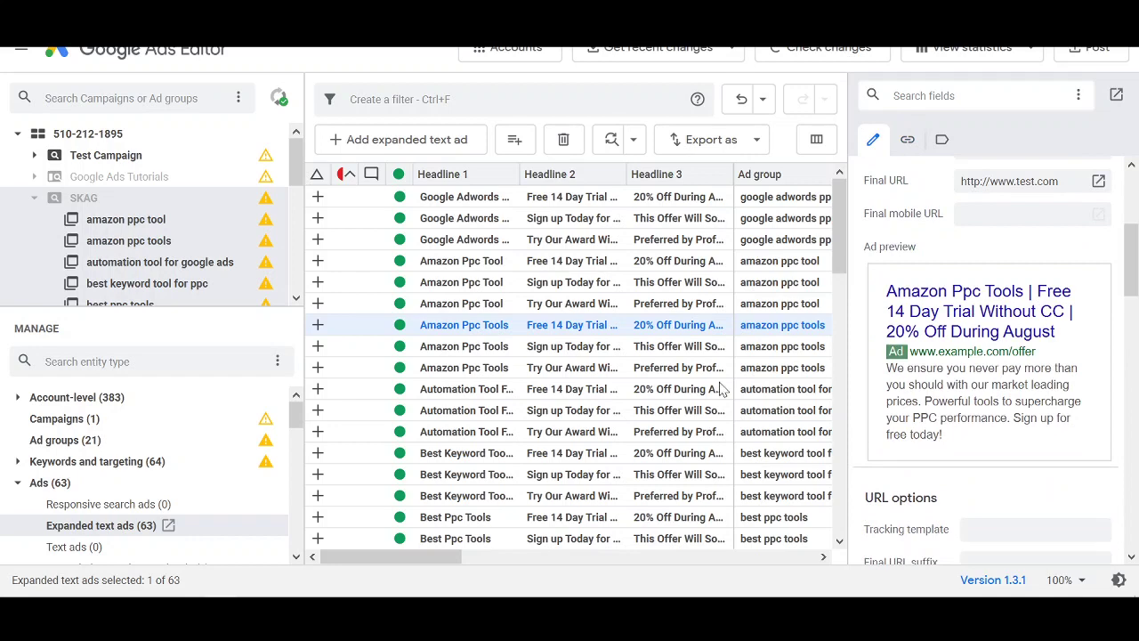
Preview the Automation Tool, Google Adwords and Best Keyword Tool ads, ending on the first Google Adwords ad
left_click(609, 408)
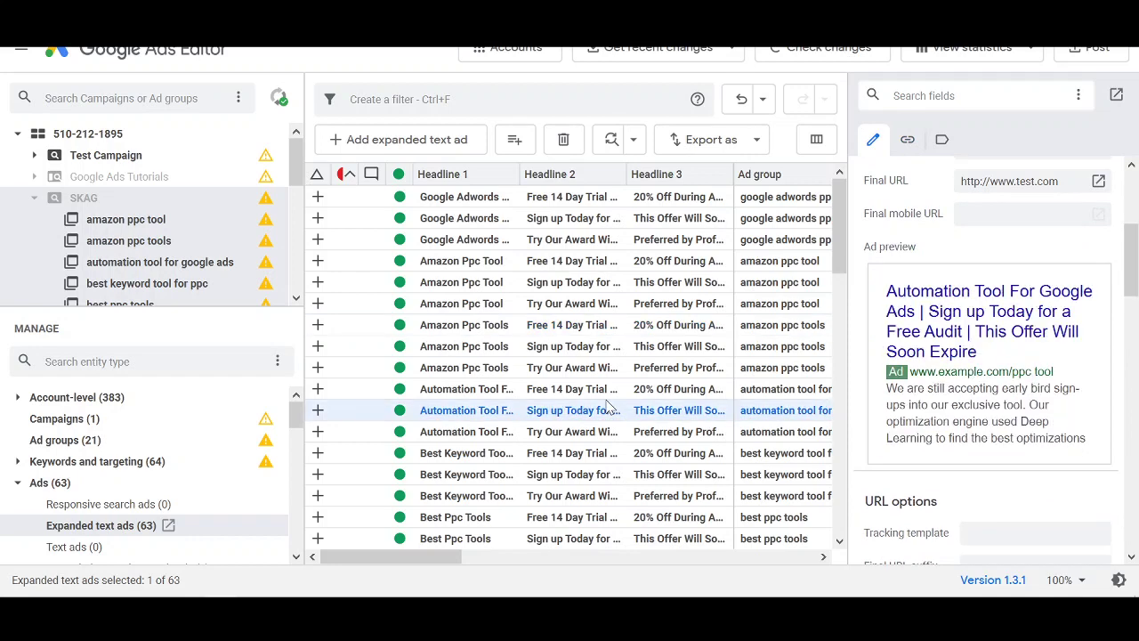
key("Up")
key("Up")
key("Up")
key("Up")
key("Up")
key("Up")
key("Up")
key("Up")
key("Up")
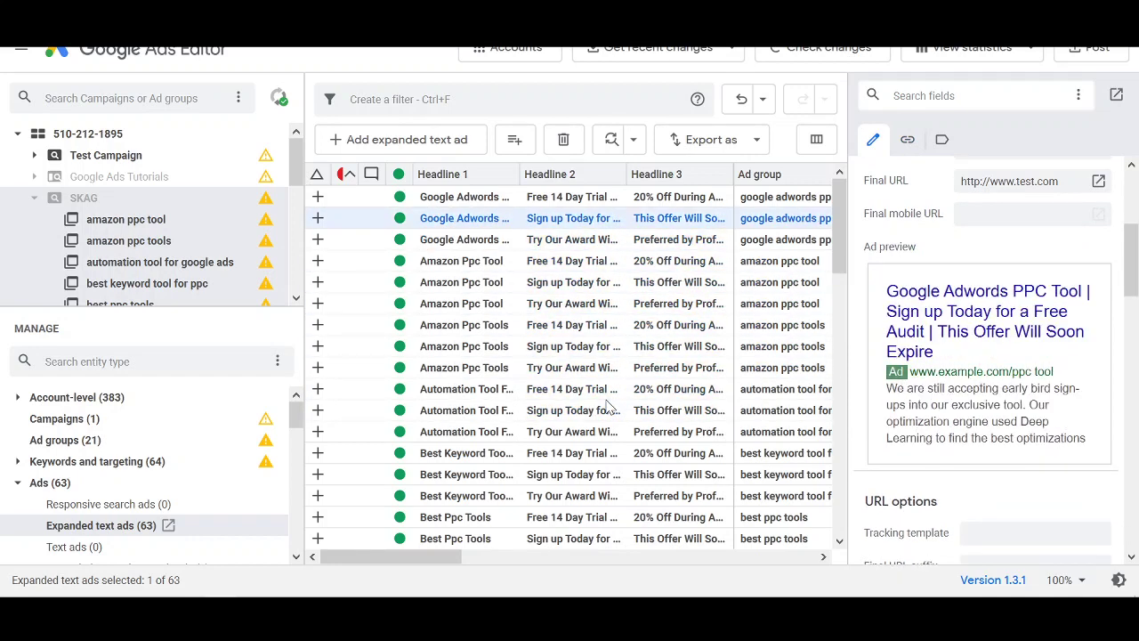
key("Up")
key("Down")
key("Down")
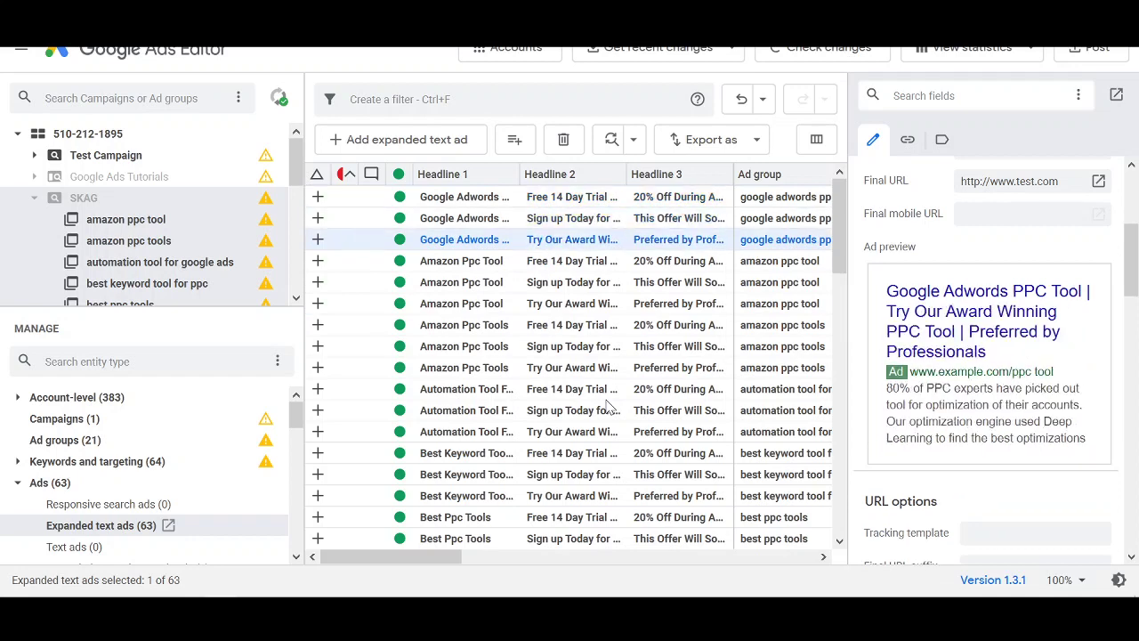
key("Down")
key("Down")
key("Down")
key("Down")
key("Down")
key("Down")
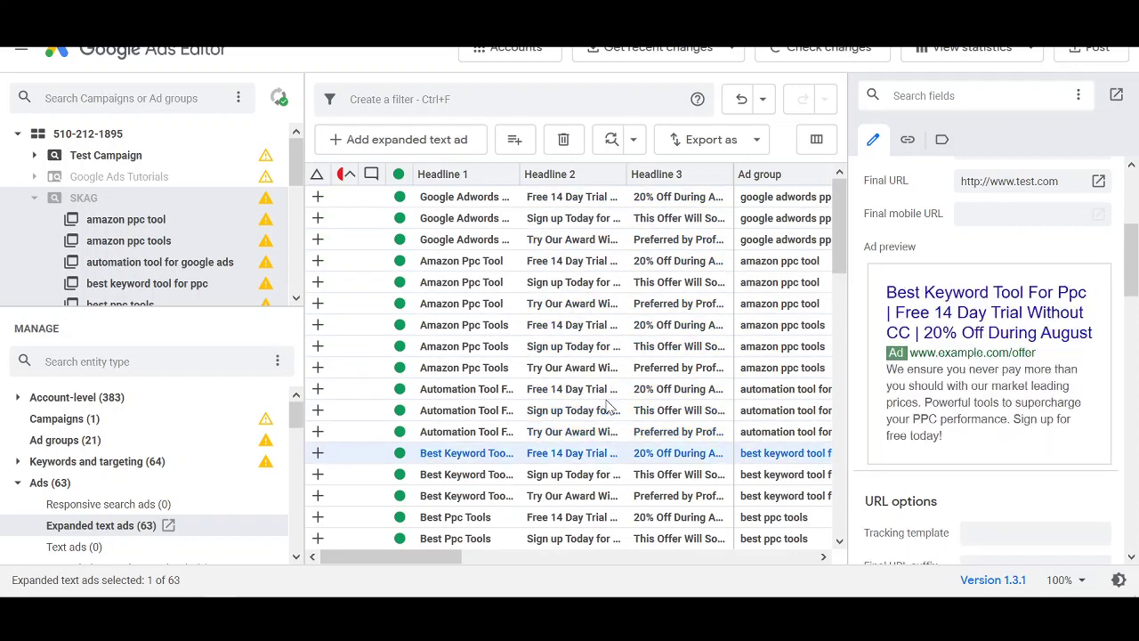
key("Down")
key("Up")
key("Up")
key("Up")
key("Up")
key("Up")
key("Up")
key("Up")
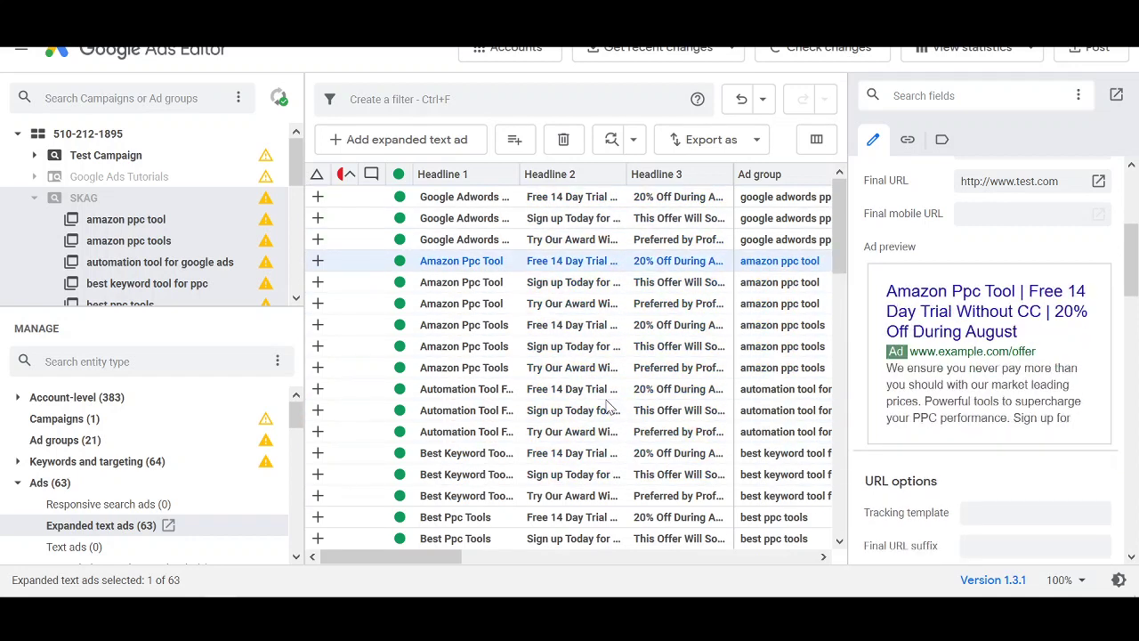
key("Up")
key("Up")
key("Up")
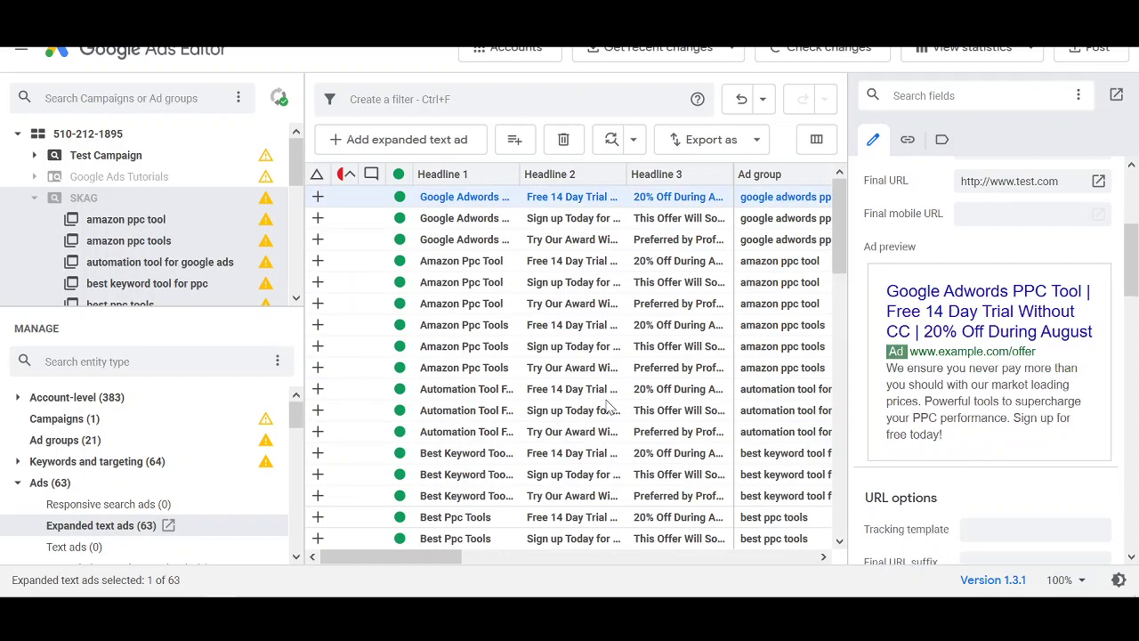